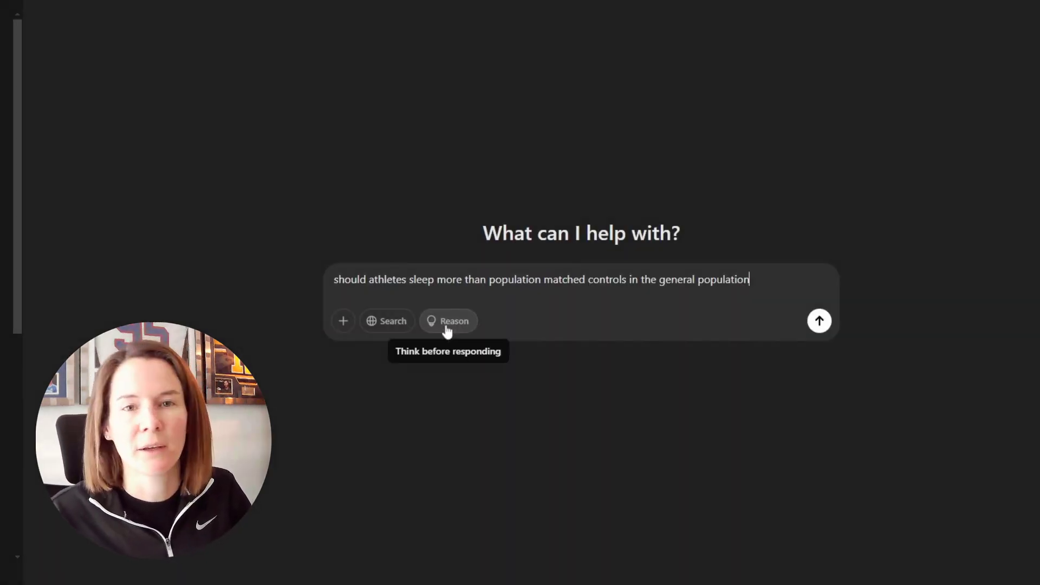
- Enable Reason mode and send the athlete sleep question to ChatGPT
left_click(446, 325)
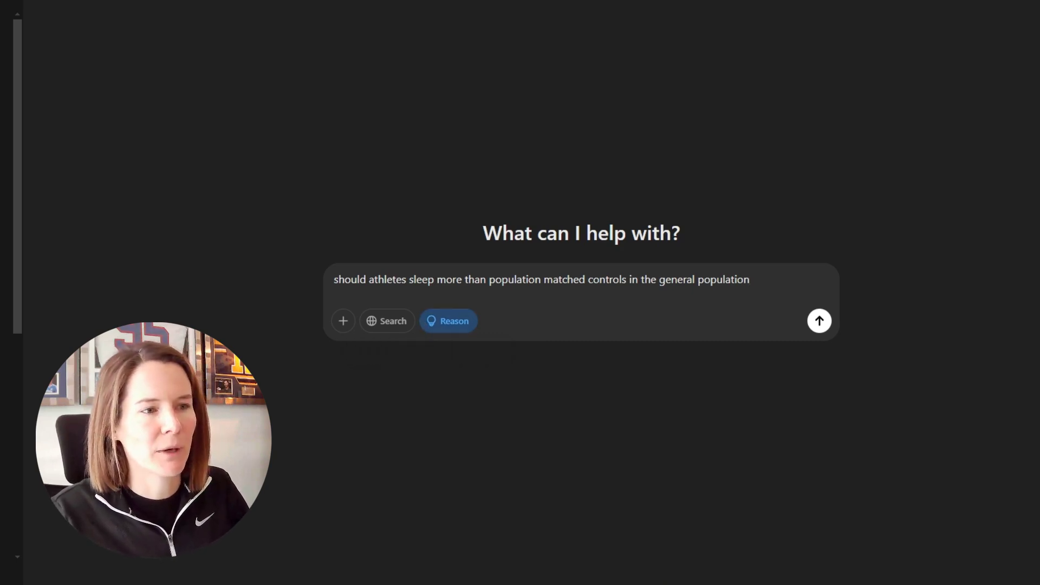
type("?")
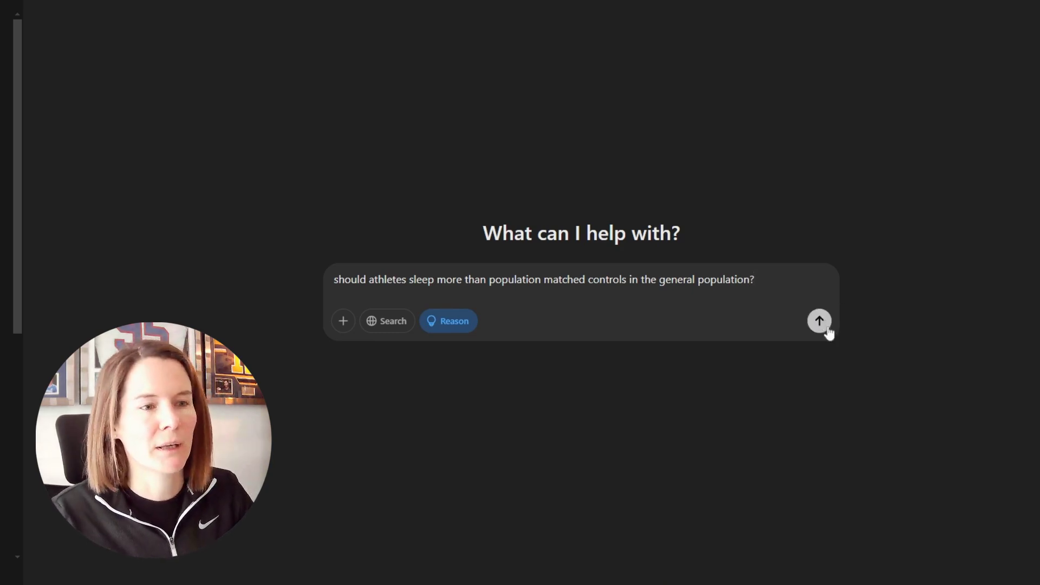
left_click(819, 320)
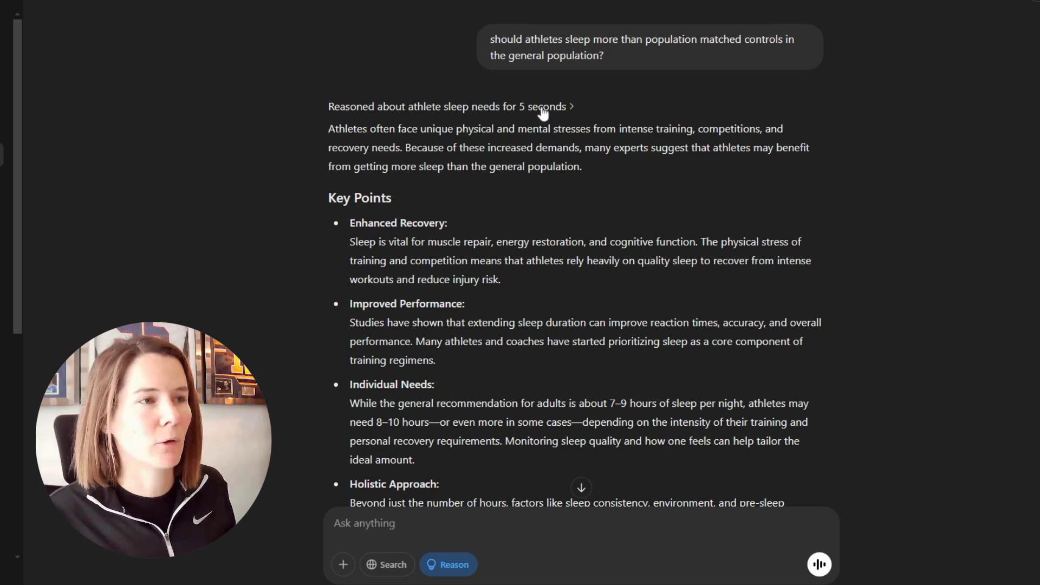
- Expand 'Reasoned about athlete sleep needs' and highlight the sentence on individual sleep needs
left_click(542, 112)
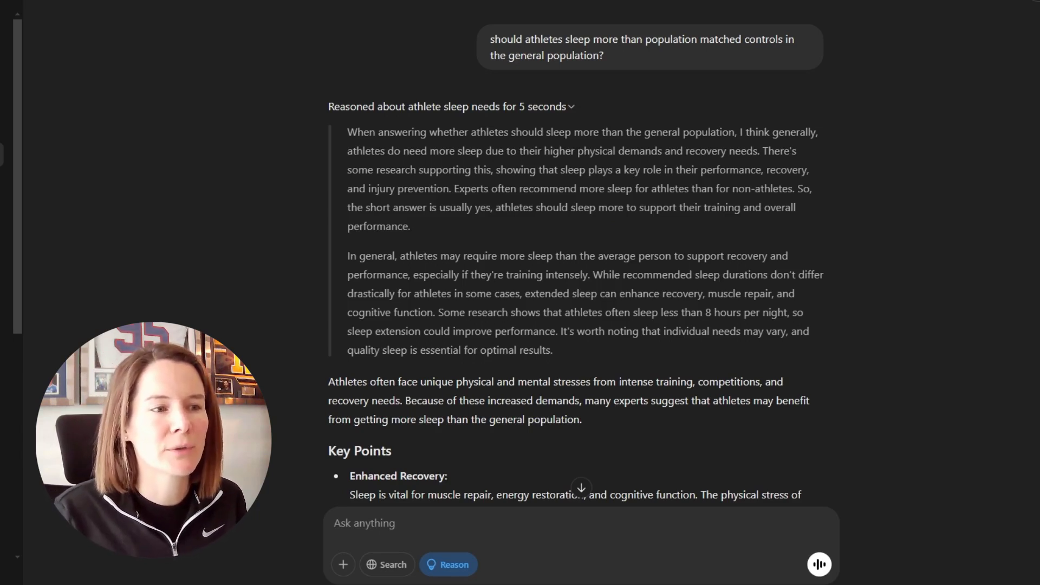
mouse_move(665, 345)
left_mouse_down()
mouse_move(541, 349)
mouse_move(560, 331)
left_mouse_up()
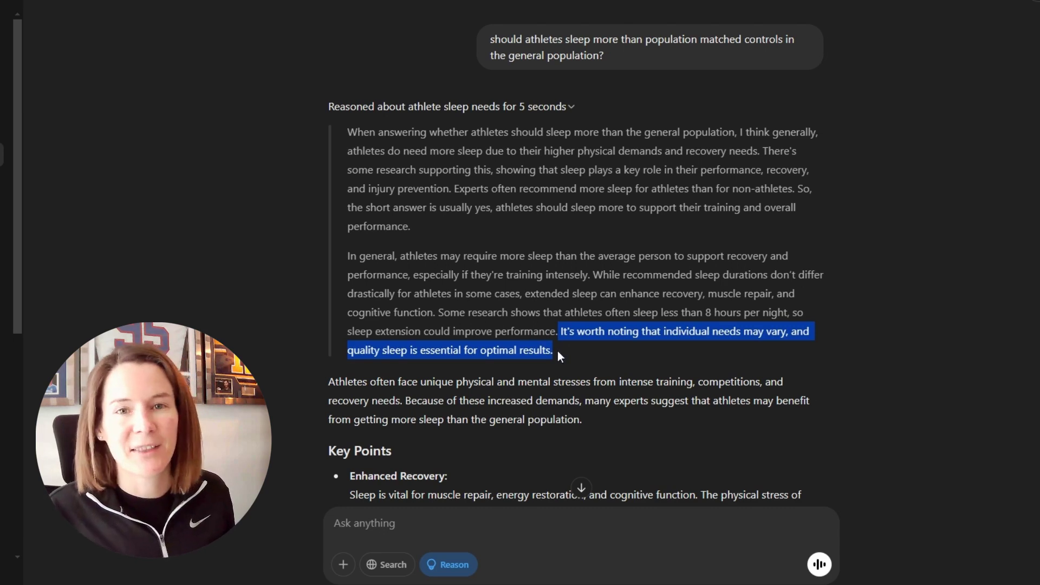
left_click(539, 337)
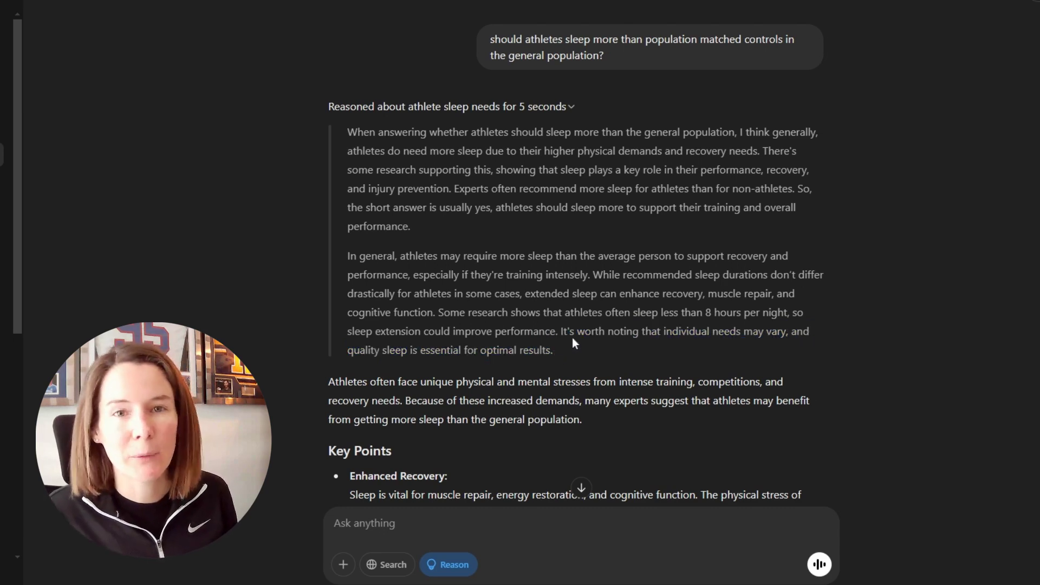
scroll(581, 268, "down", 1)
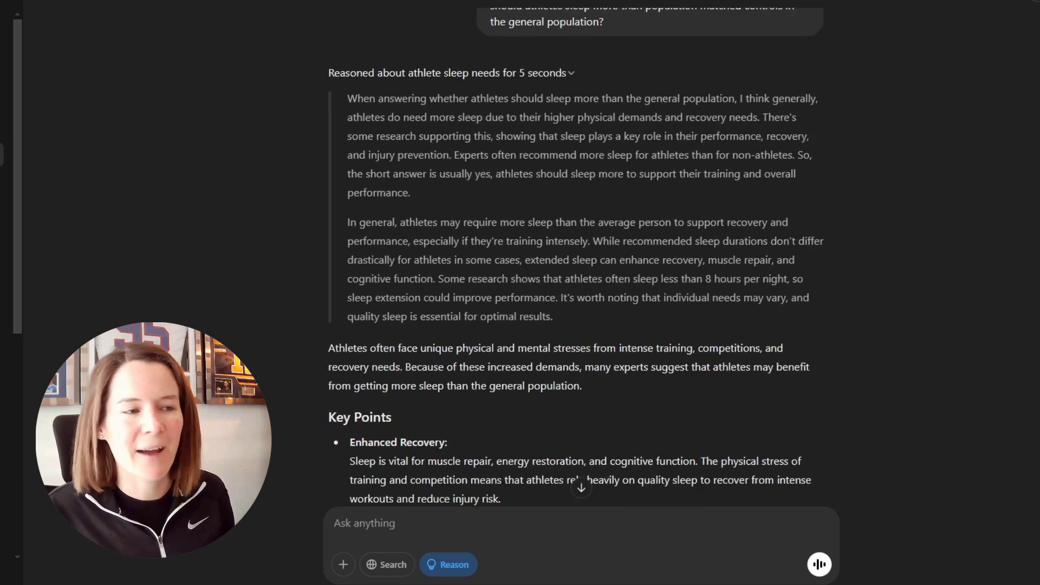
scroll(581, 268, "down", 2)
scroll(581, 269, "down", 2)
scroll(580, 268, "down", 1)
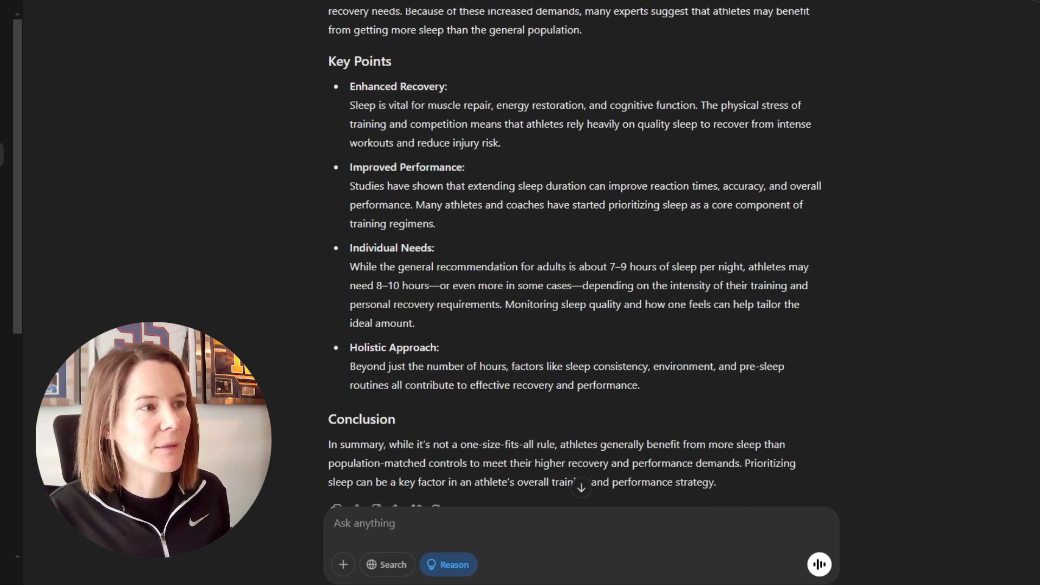
scroll(931, 425, "down", 1)
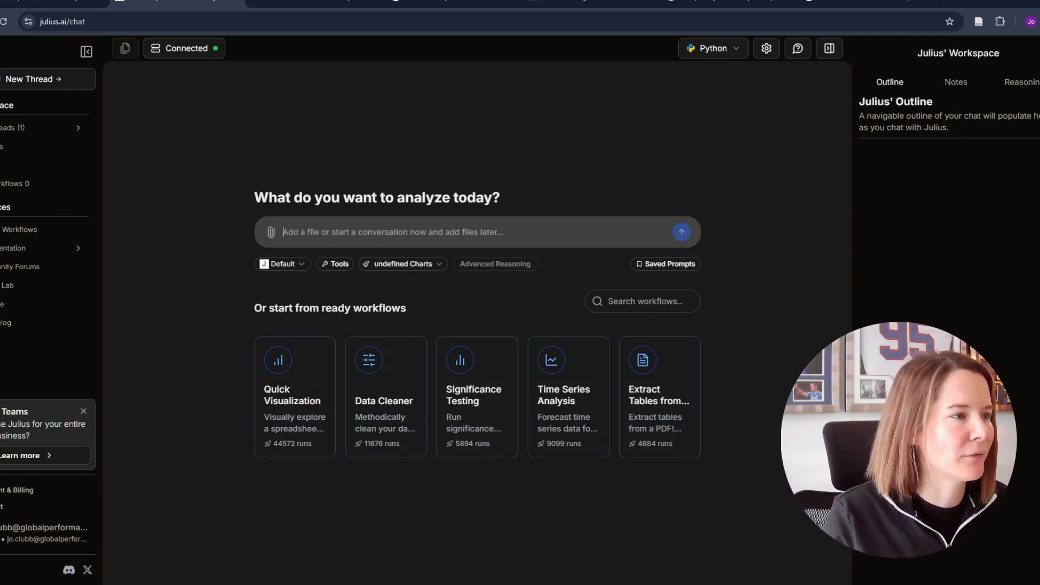
- Upload 'example gps session.csv' into the Julius AI chat
left_click(271, 236)
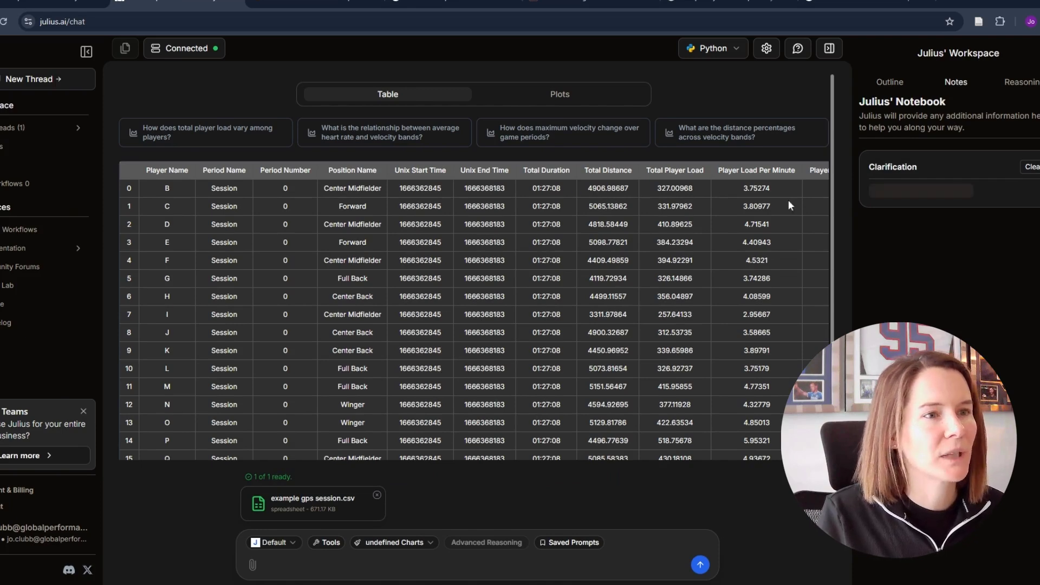
scroll(833, 215, "down", 2)
scroll(829, 188, "up", 2)
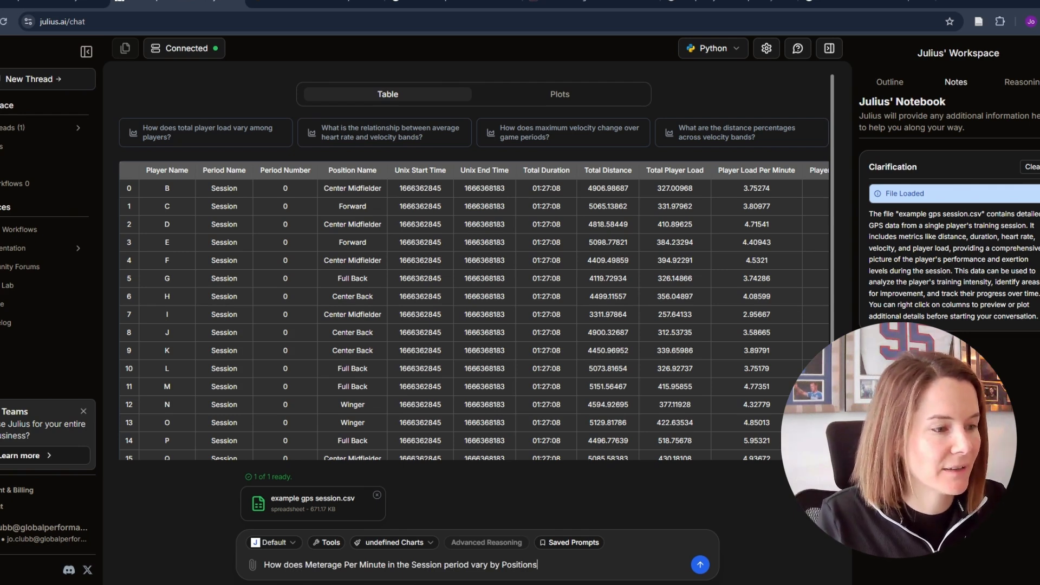
- Send the Meterage Per Minute by position question for a boxplot analysis
left_click(701, 565)
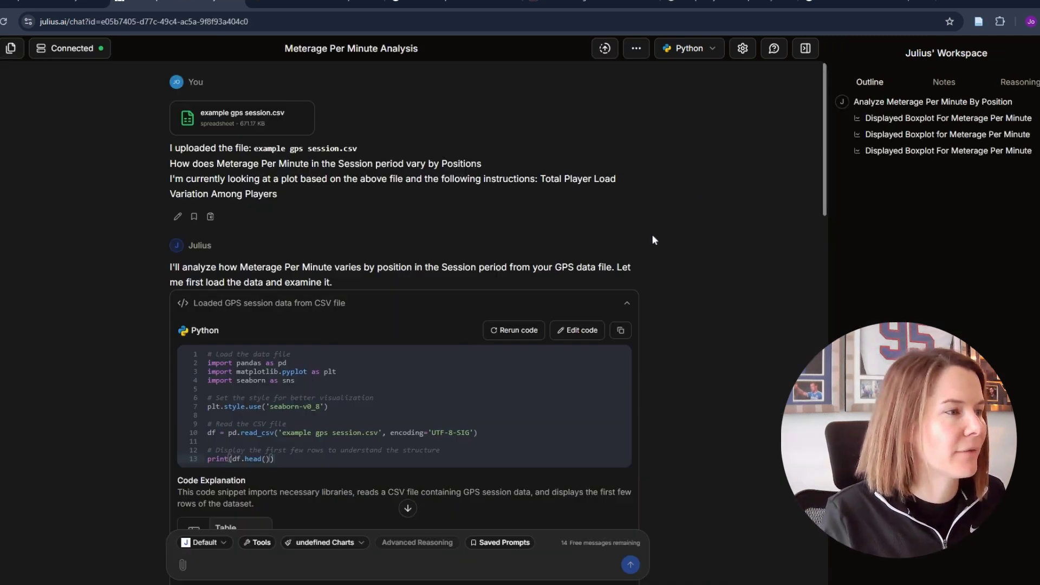
scroll(652, 382, "down", 2)
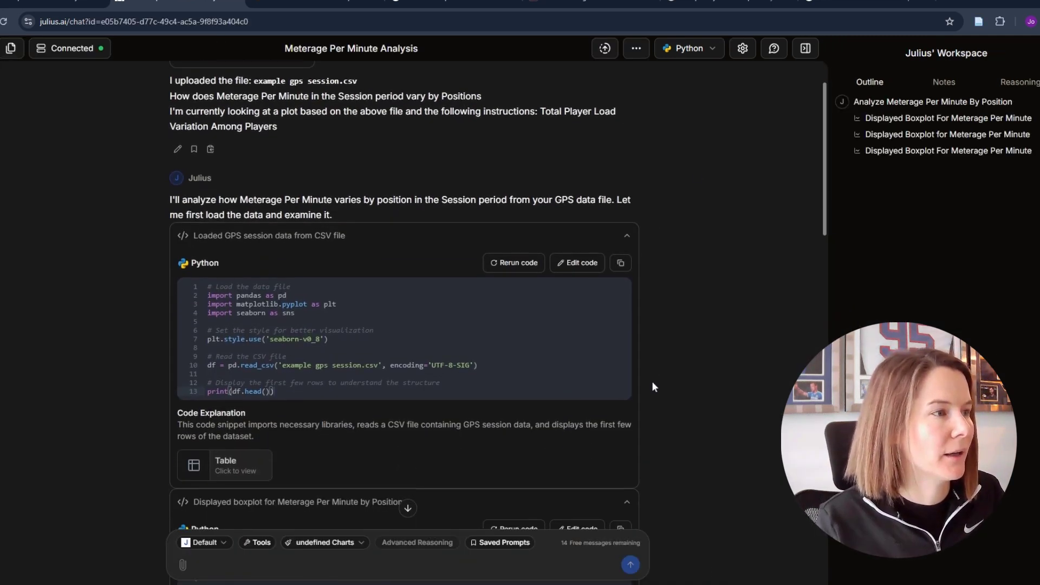
scroll(652, 387, "down", 1)
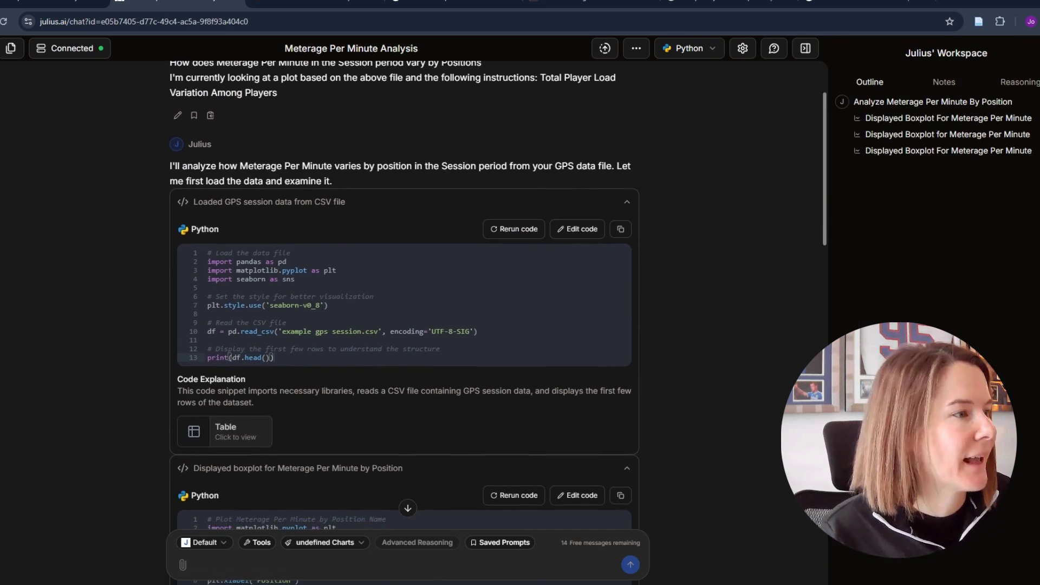
scroll(651, 386, "down", 1)
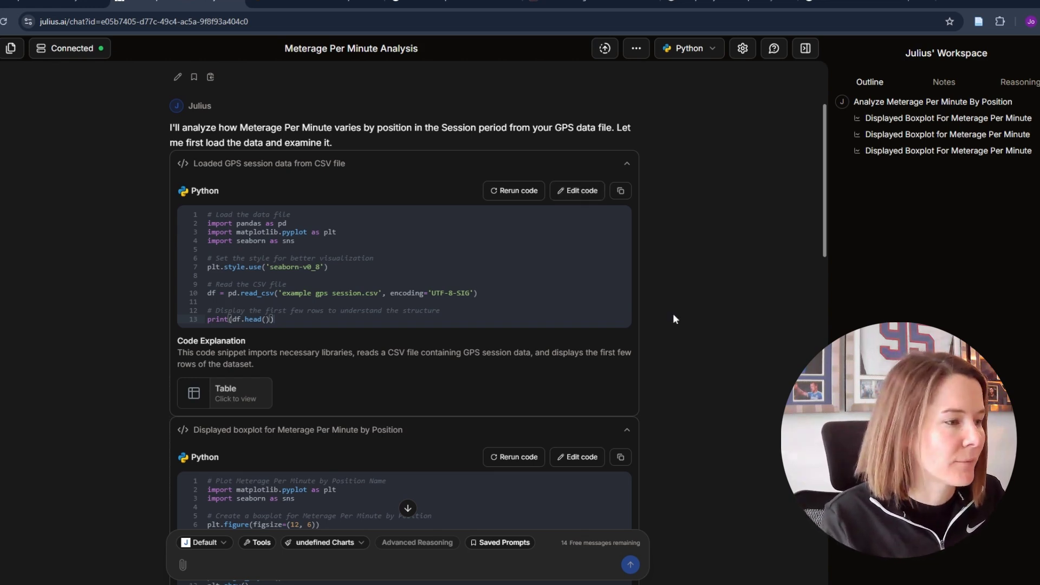
scroll(672, 318, "down", 5)
scroll(673, 319, "down", 2)
scroll(673, 318, "down", 1)
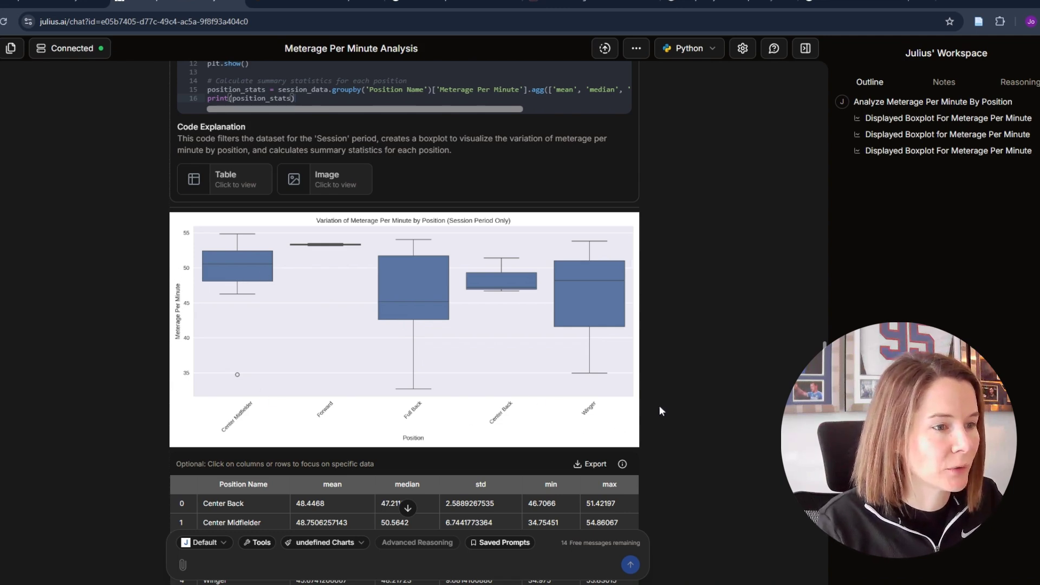
scroll(683, 390, "down", 3)
scroll(683, 390, "down", 1)
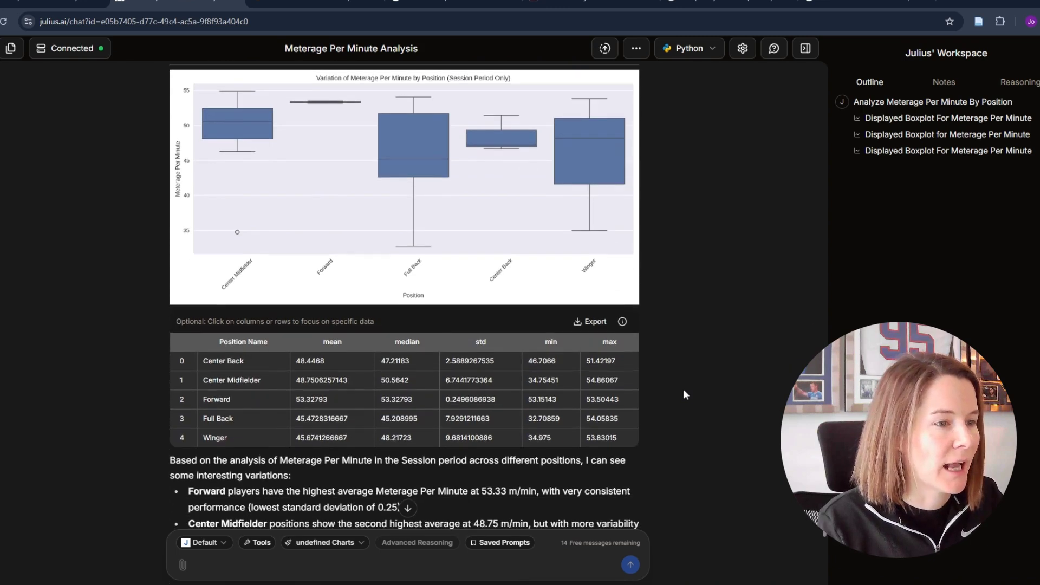
scroll(550, 387, "down", 1)
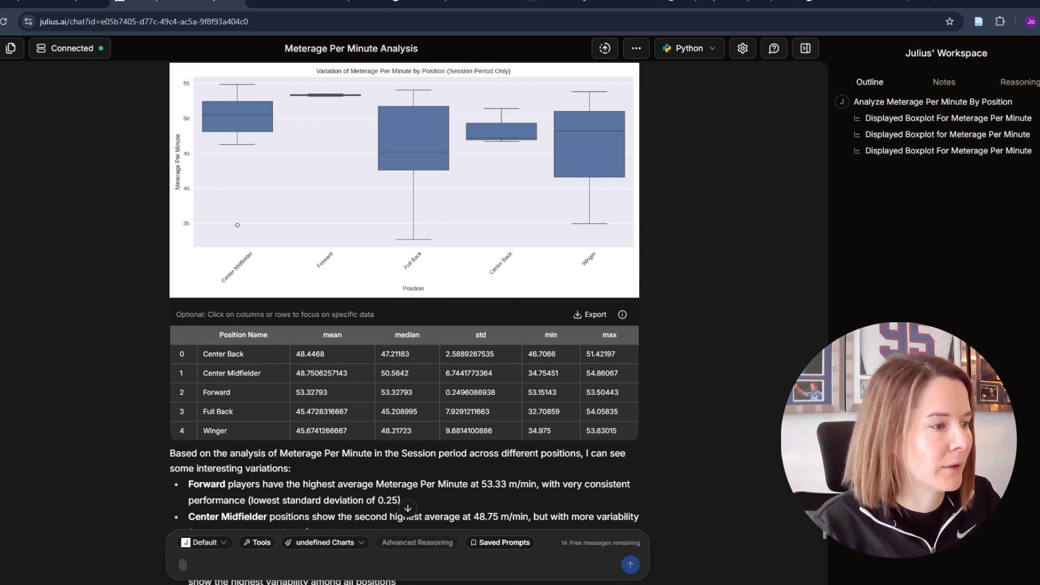
scroll(430, 393, "down", 1)
scroll(406, 325, "down", 3)
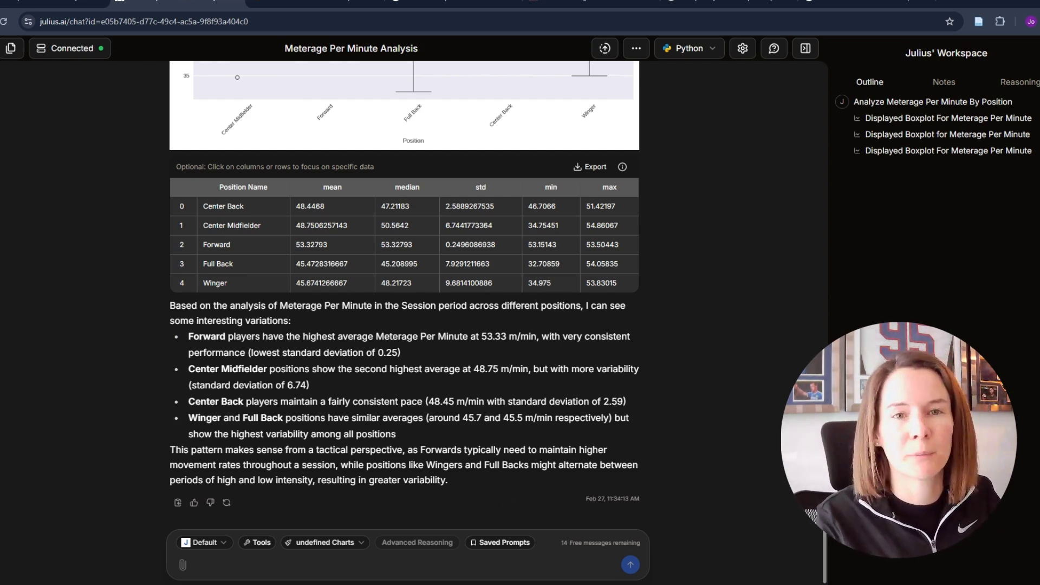
scroll(404, 325, "up", 10)
scroll(403, 325, "up", 5)
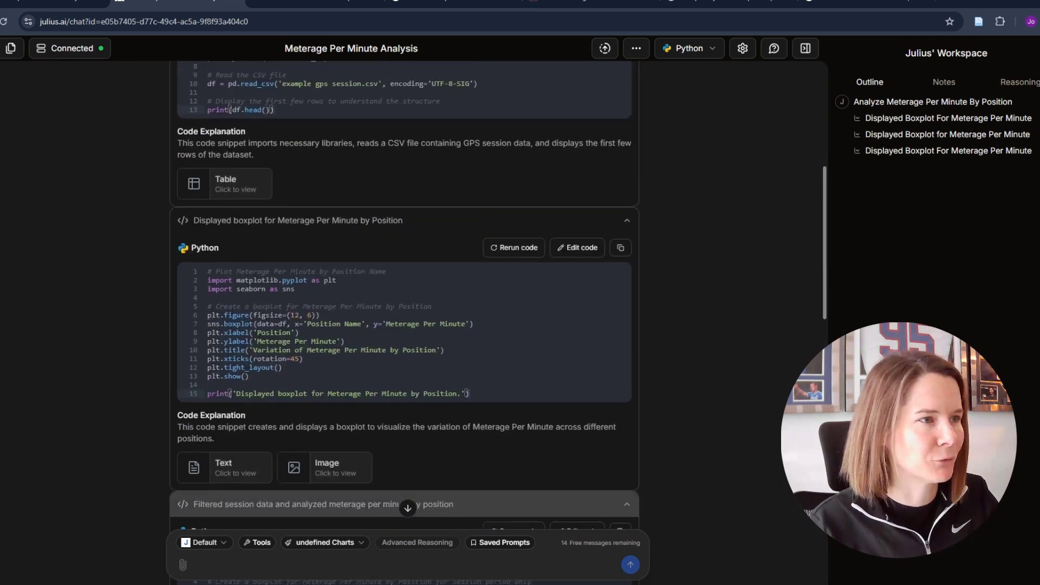
scroll(403, 325, "up", 5)
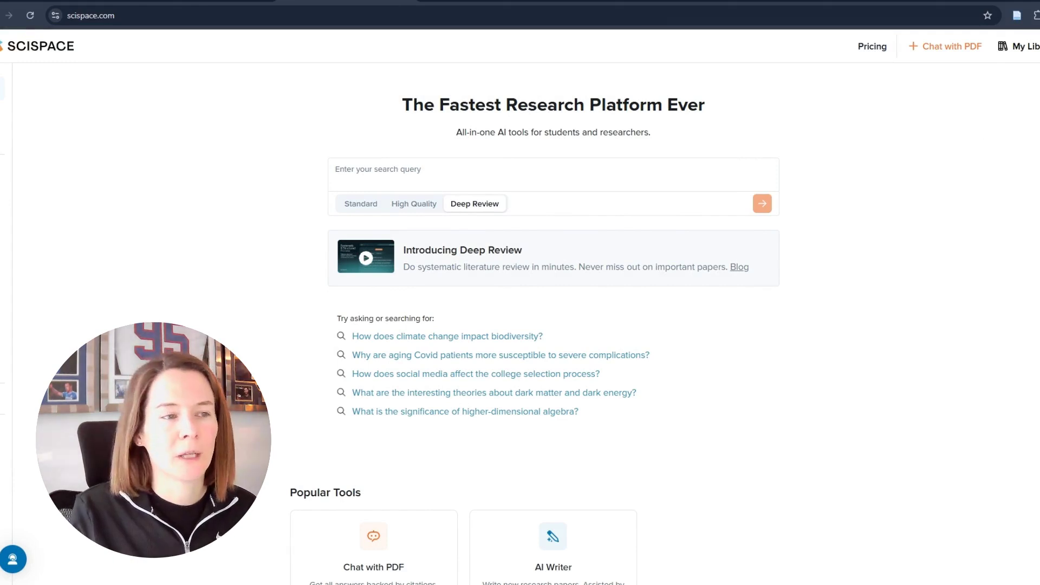
scroll(553, 326, "down", 2)
scroll(552, 325, "down", 1)
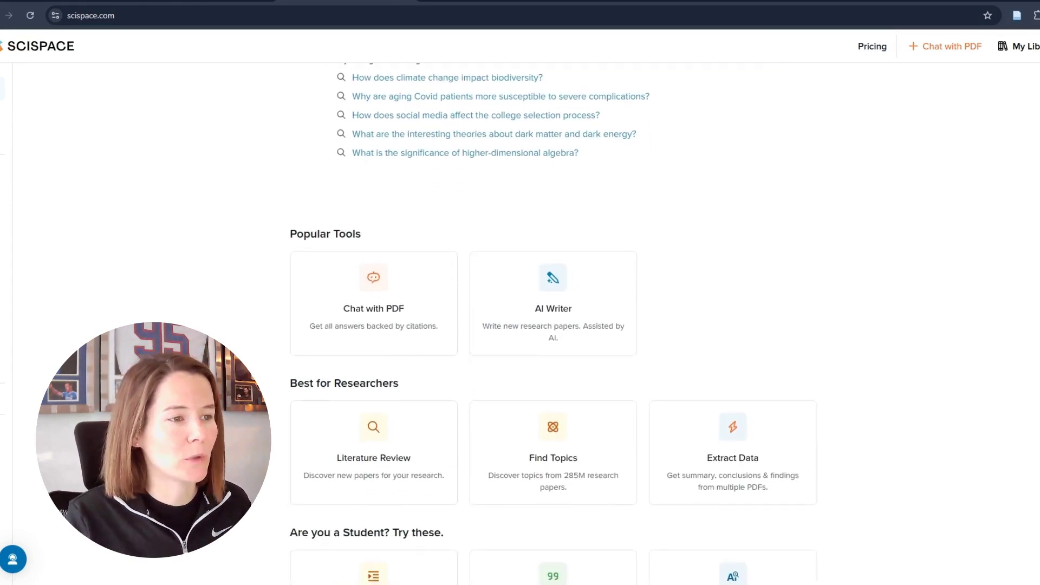
scroll(552, 325, "down", 2)
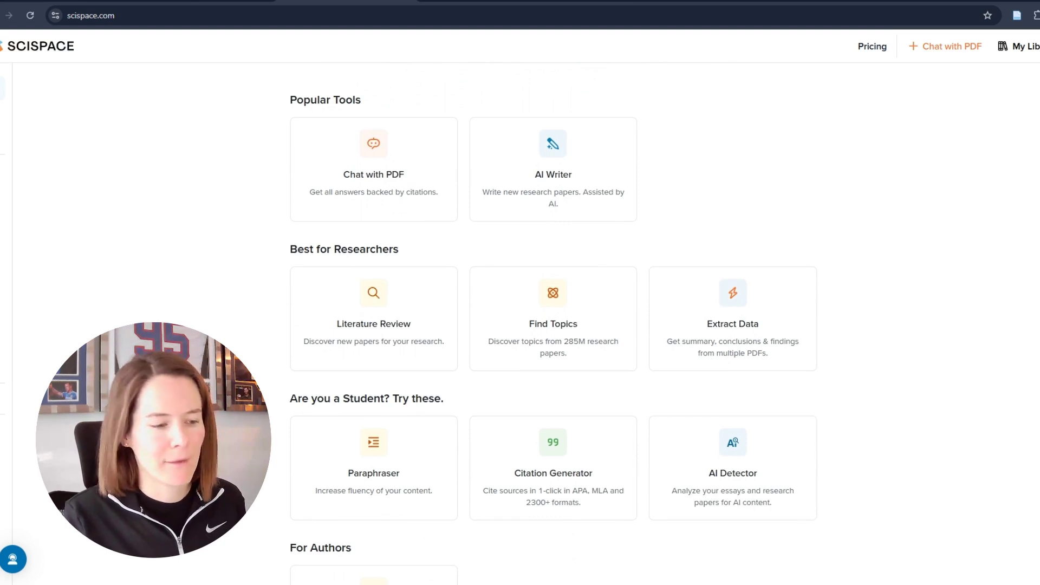
scroll(553, 325, "down", 1)
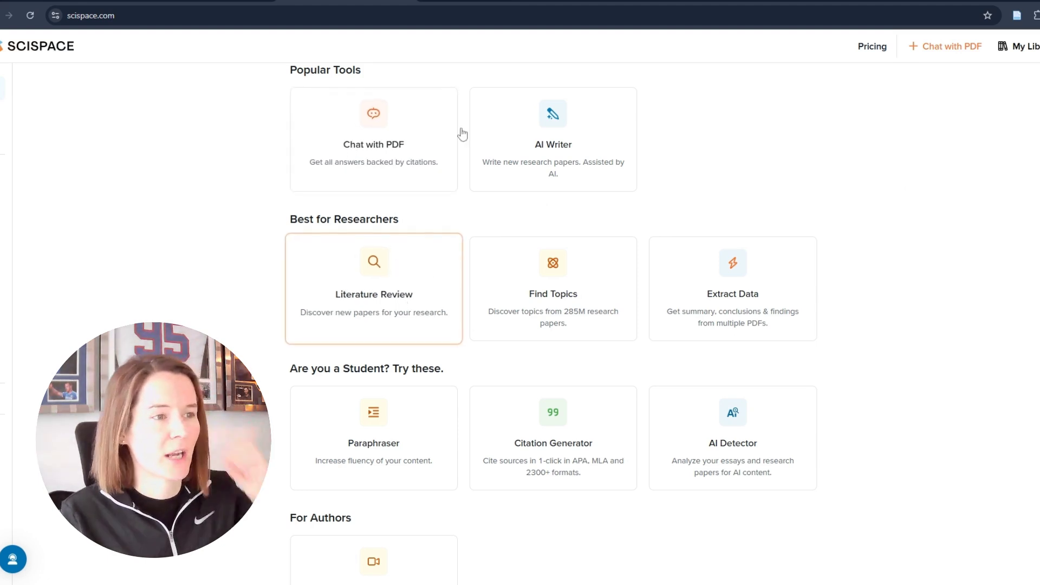
scroll(890, 355, "down", 3)
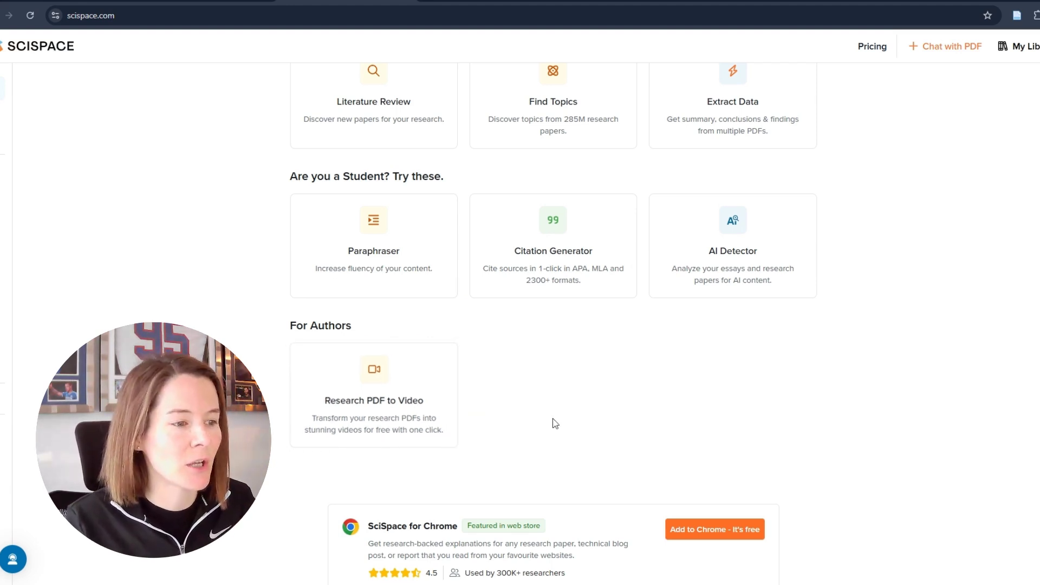
scroll(899, 326, "up", 3)
scroll(898, 325, "up", 5)
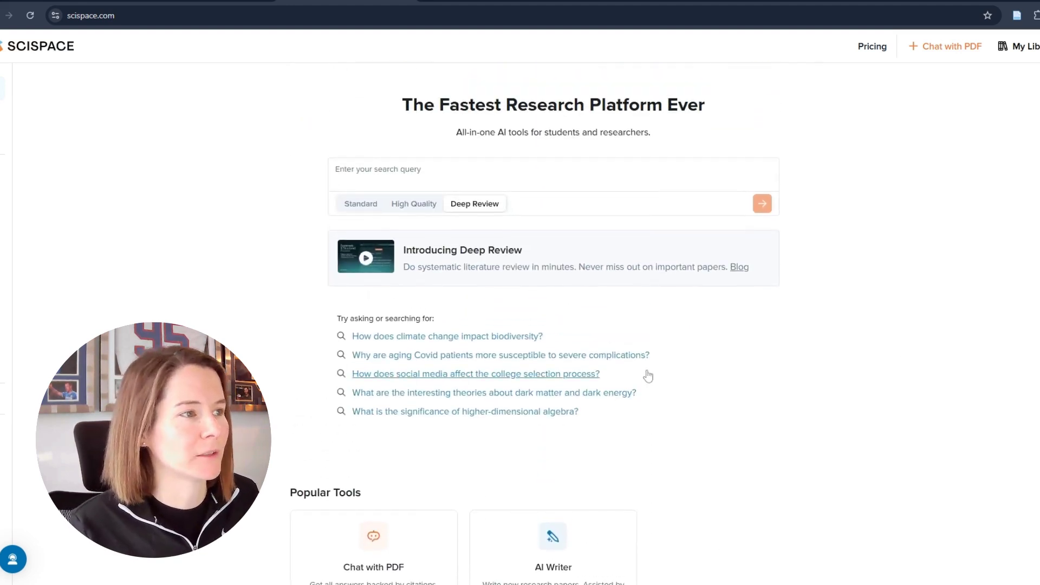
- Activate the SciSpace search box to enter a research question
left_click(390, 170)
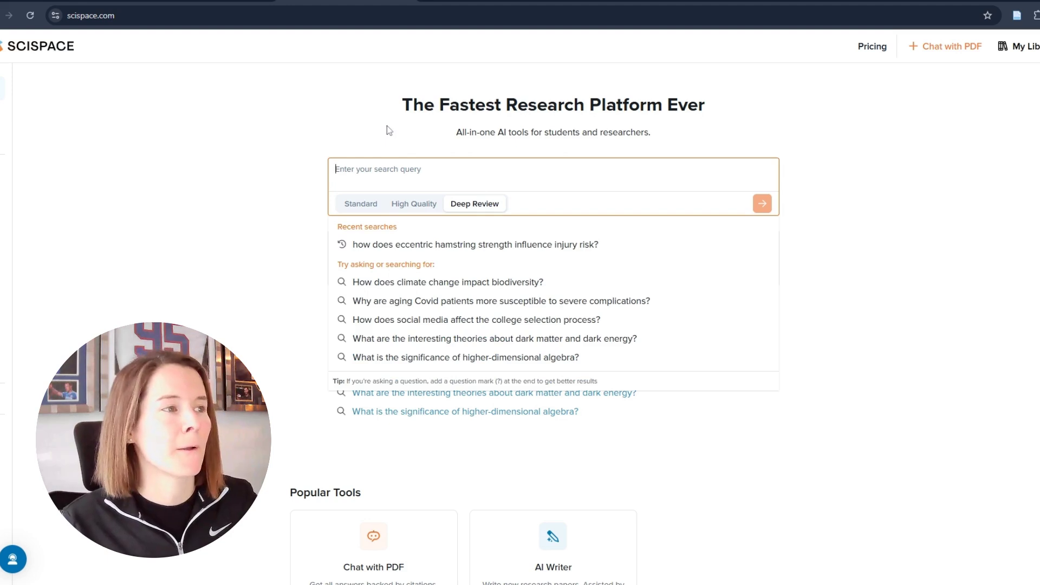
type("What is the relationship between eccentric hamstring strength and injury risk?")
- Submit the eccentric hamstring strength and injury risk question in High Quality mode
left_click(361, 204)
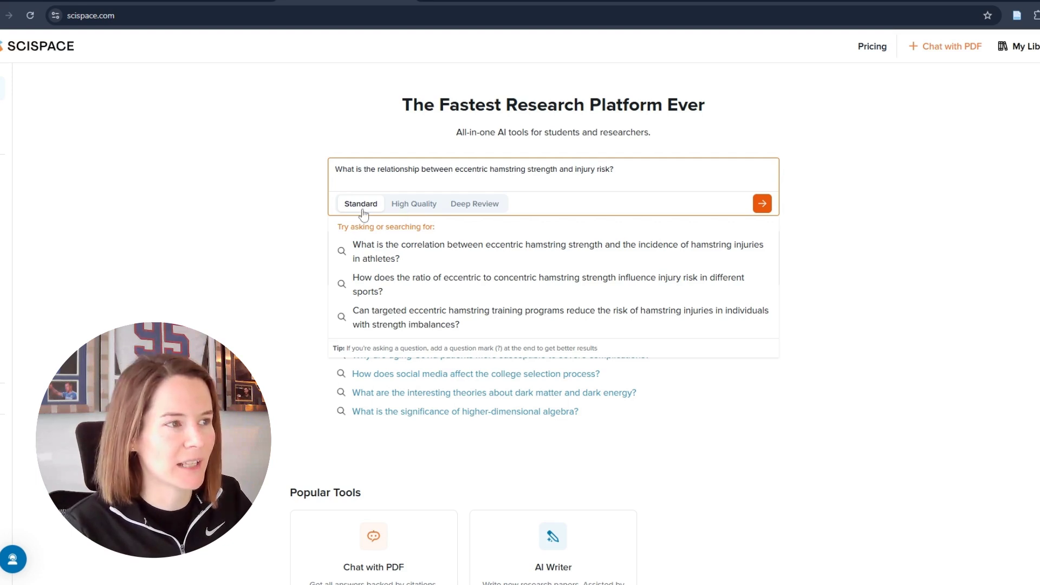
left_click(406, 208)
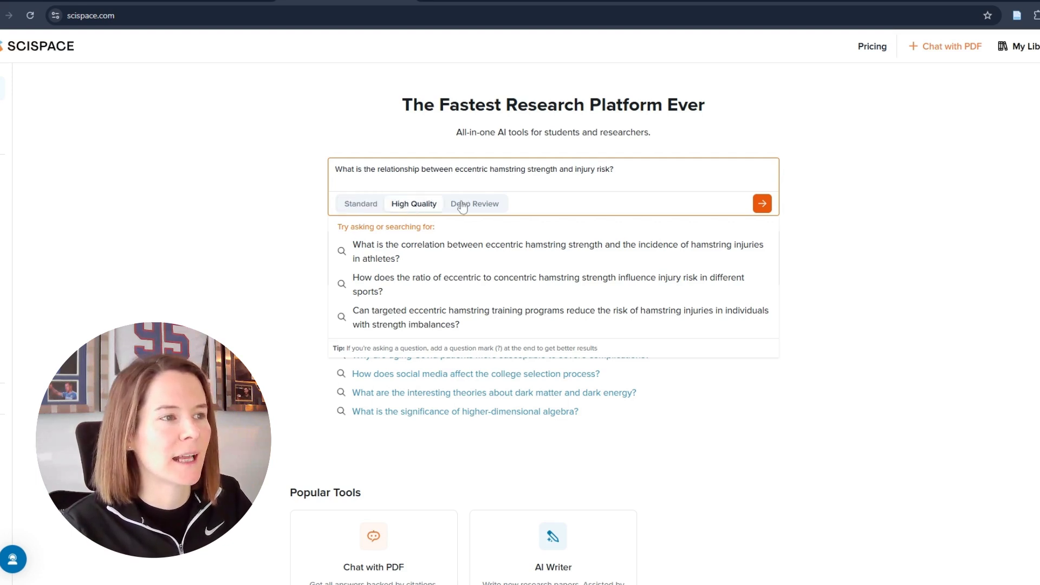
left_click(462, 207)
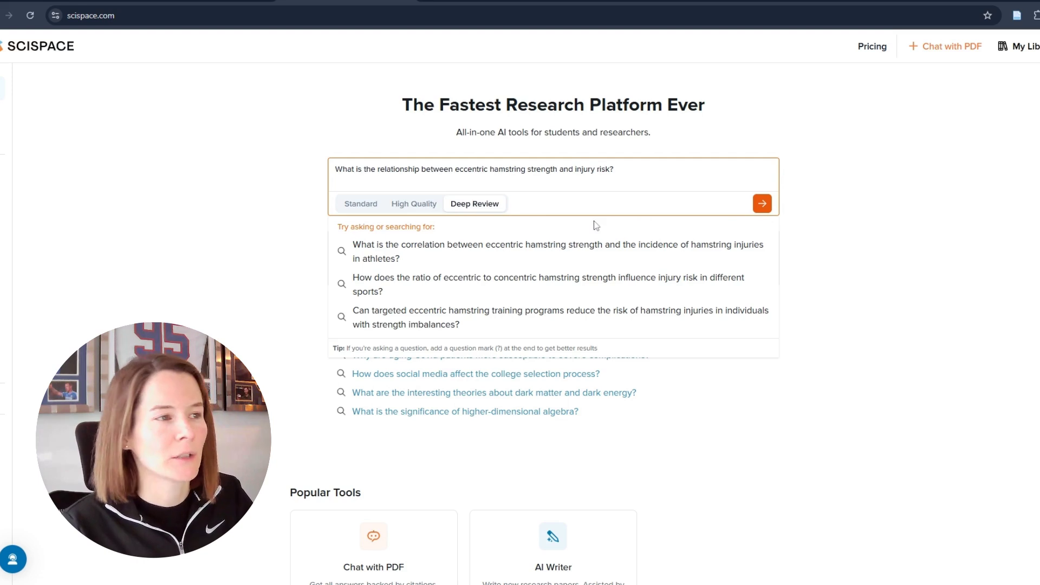
left_click(414, 206)
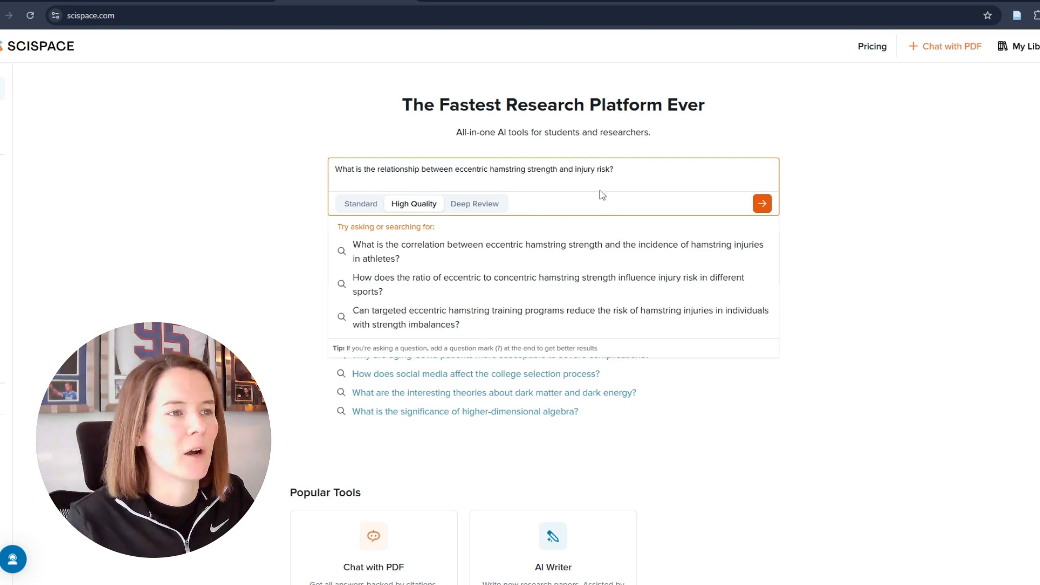
left_click(764, 205)
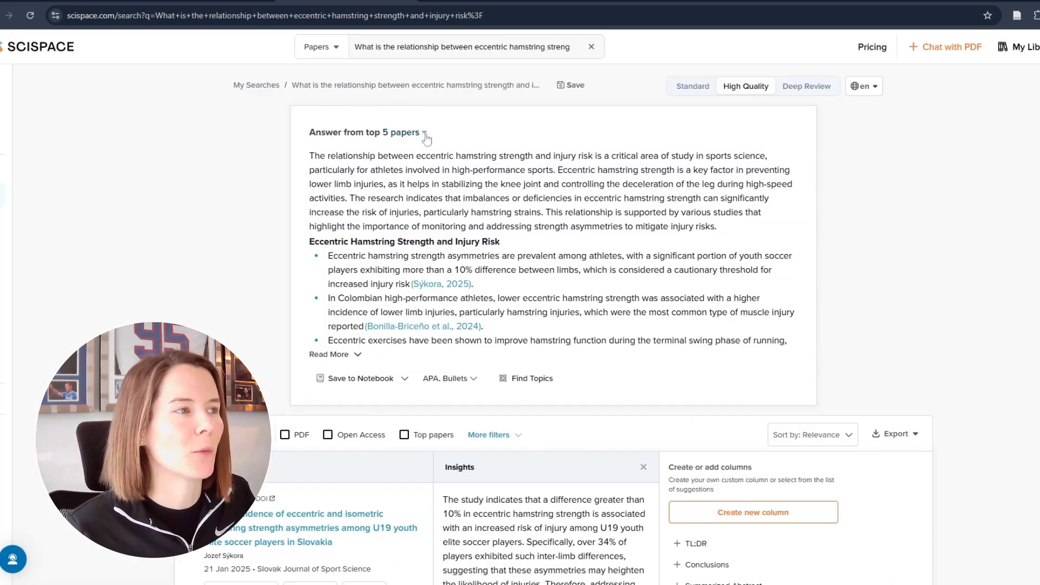
- Keep the answer based on five papers and expand its full text with Read More
left_click(424, 134)
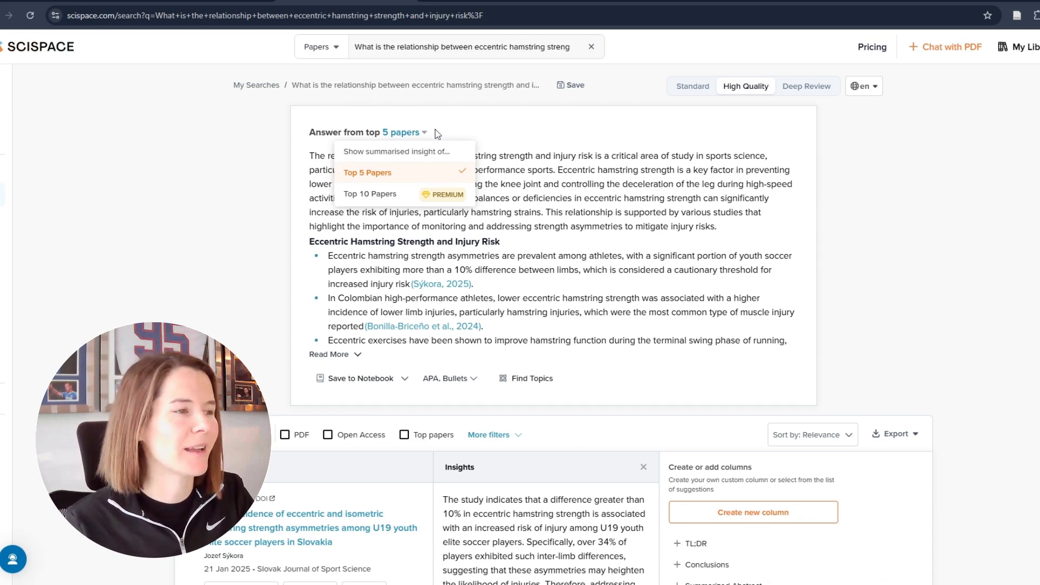
left_click(436, 134)
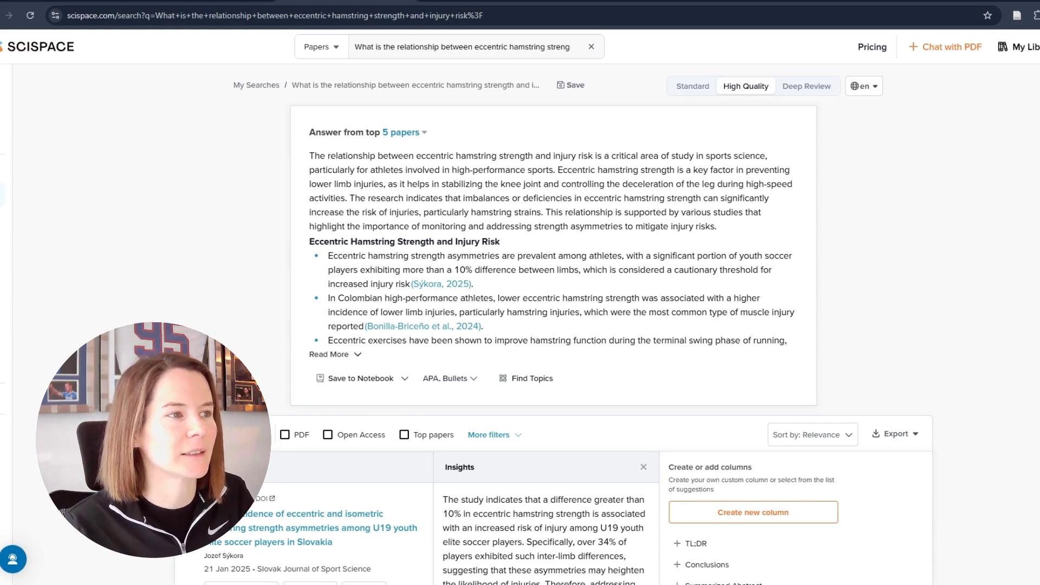
left_click(356, 358)
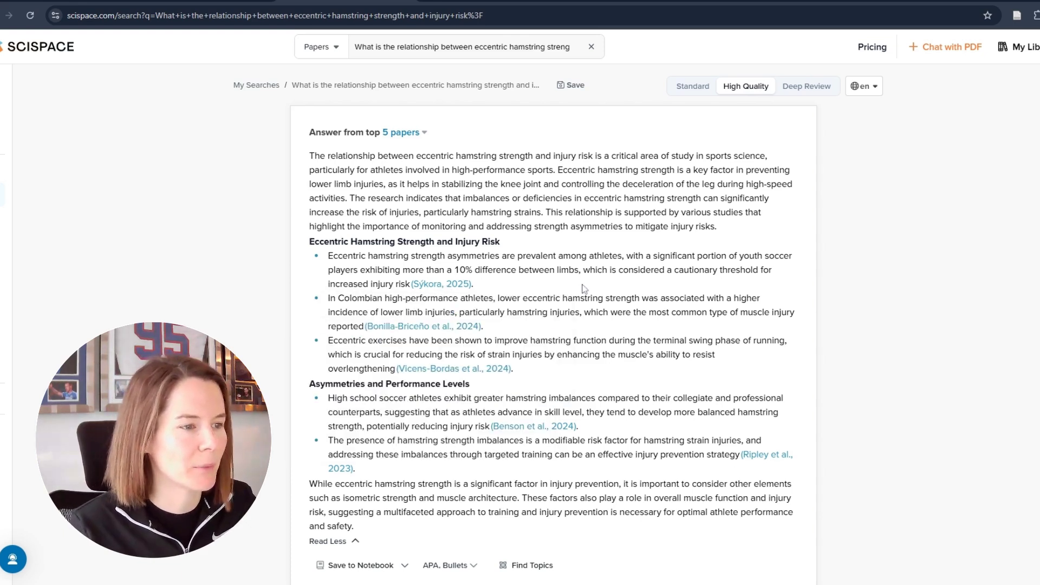
scroll(580, 288, "down", 1)
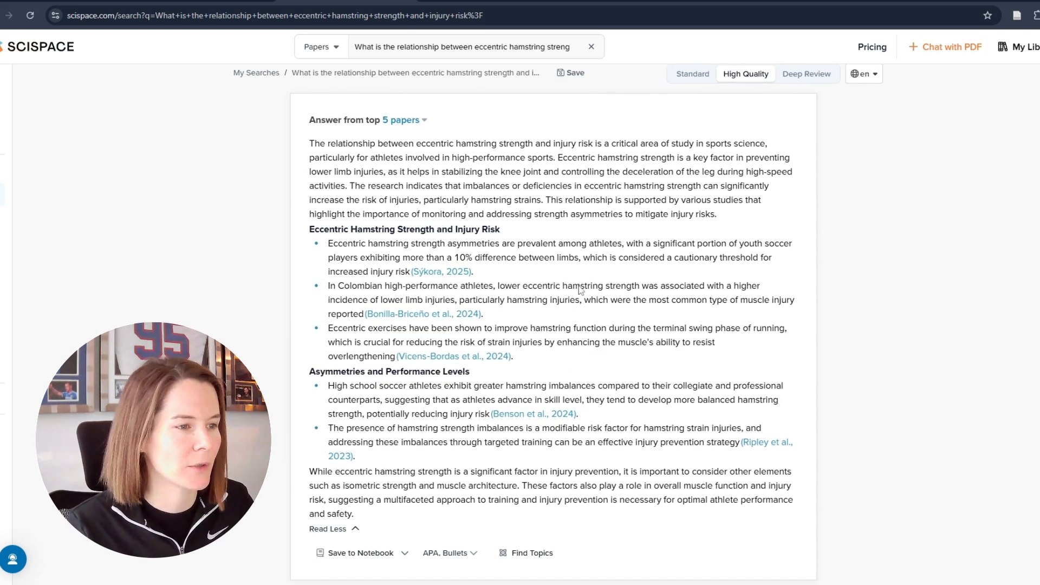
scroll(581, 288, "down", 1)
scroll(581, 288, "down", 1)
scroll(581, 288, "down", 2)
scroll(580, 289, "down", 1)
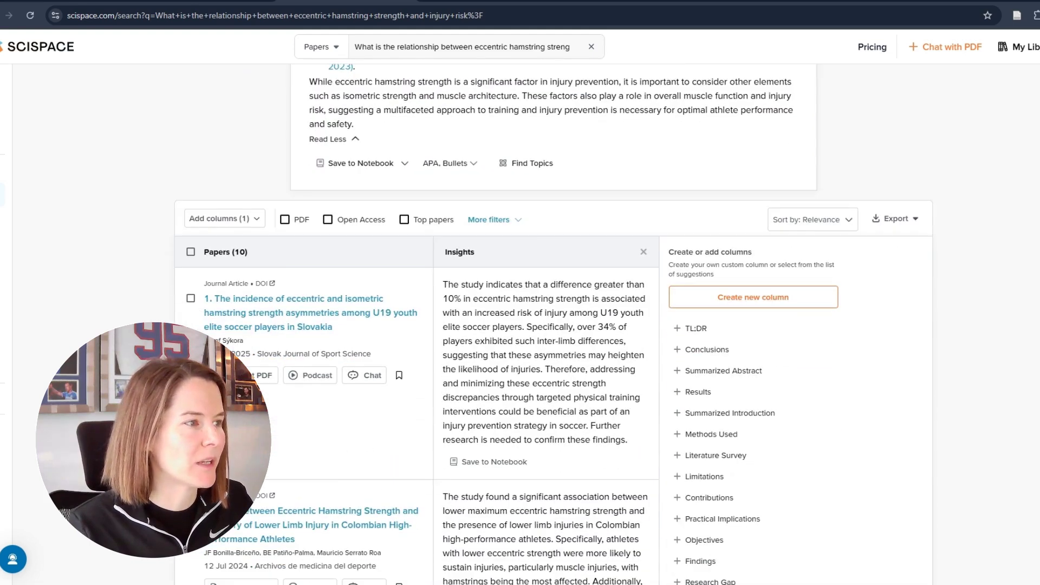
scroll(552, 325, "down", 1)
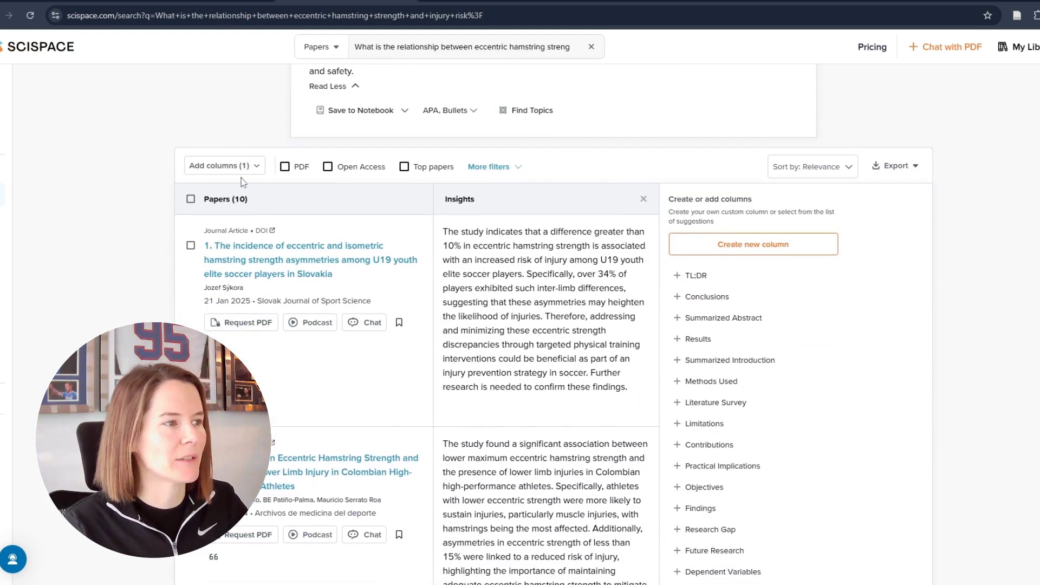
mouse_move(366, 260)
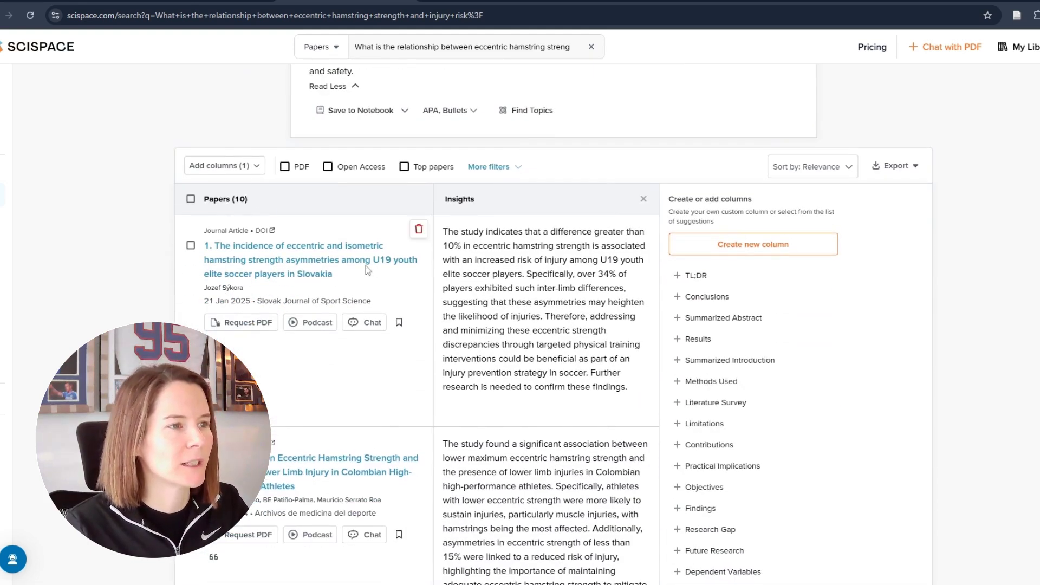
scroll(780, 251, "down", 1)
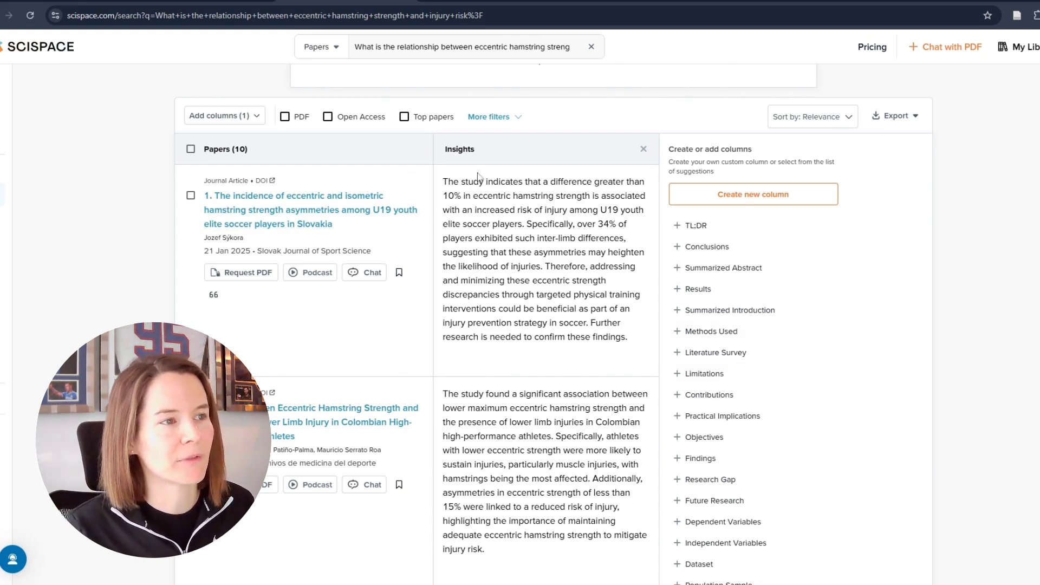
mouse_move(707, 297)
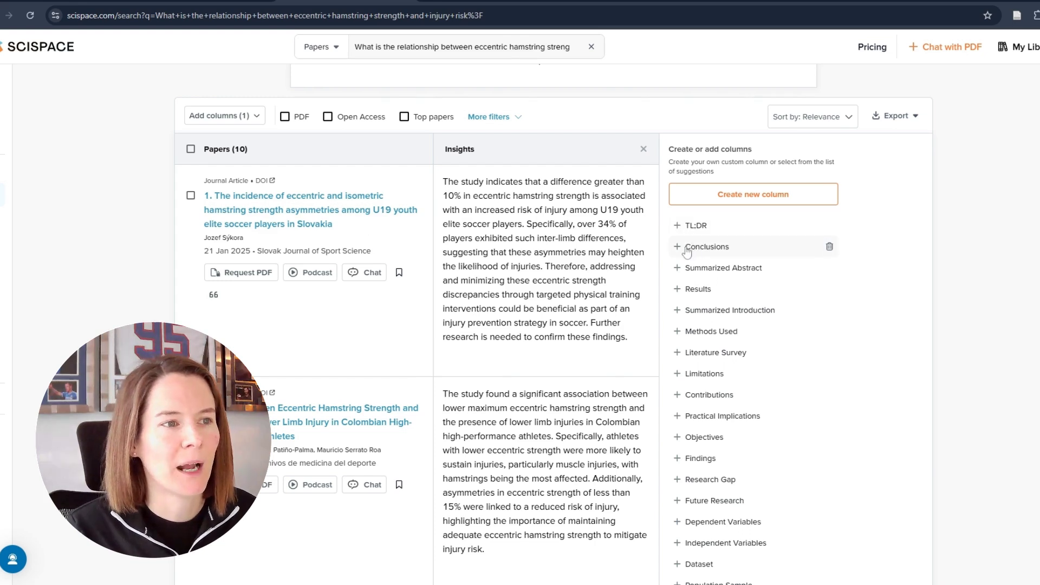
- Add Conclusions and Limitations columns to the hamstring papers table
left_click(681, 253)
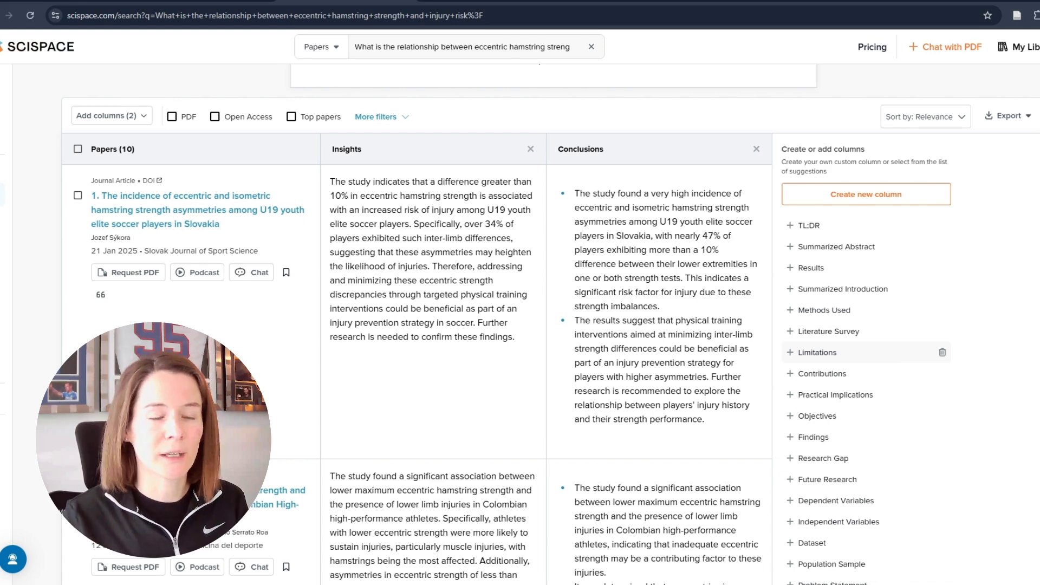
left_click(792, 358)
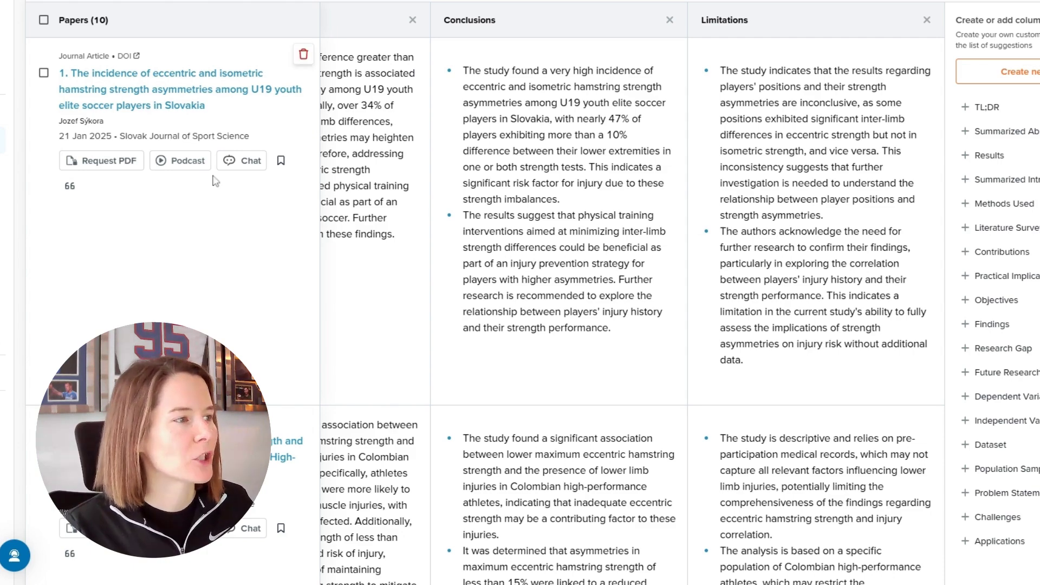
scroll(180, 294, "down", 5)
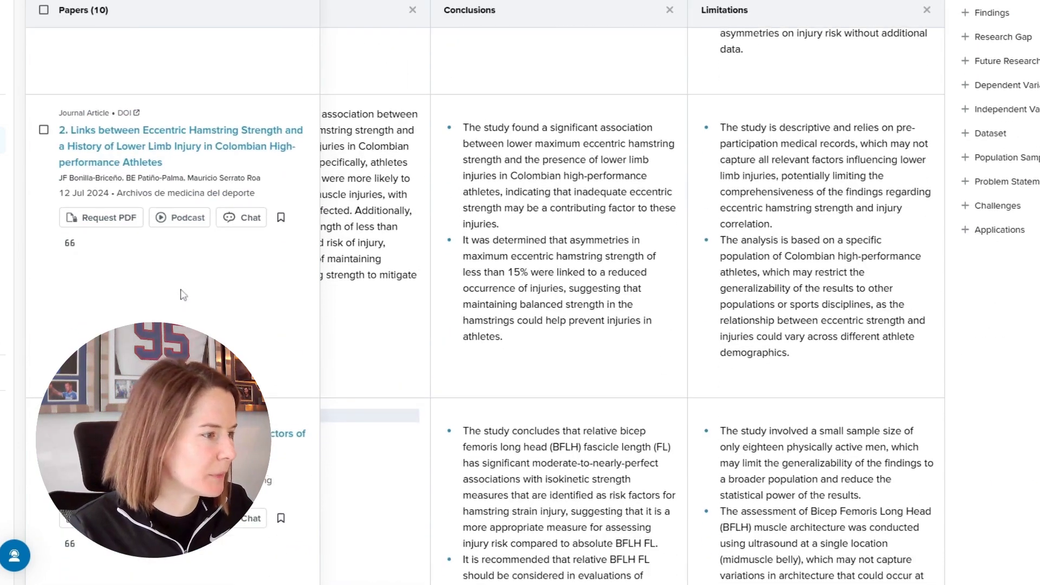
scroll(181, 294, "down", 3)
scroll(180, 294, "down", 3)
scroll(180, 294, "down", 5)
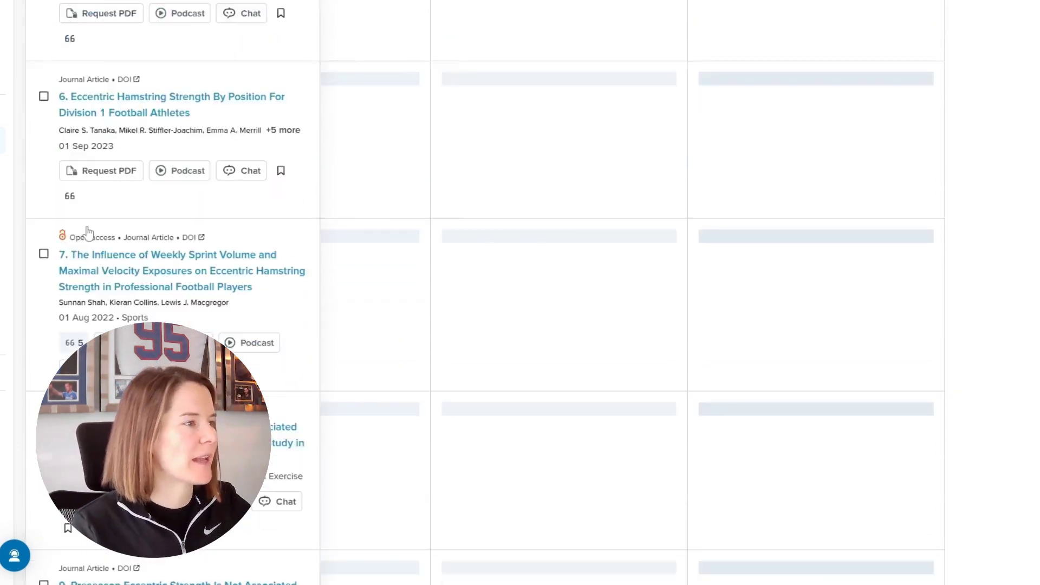
scroll(181, 294, "down", 2)
scroll(181, 294, "down", 2)
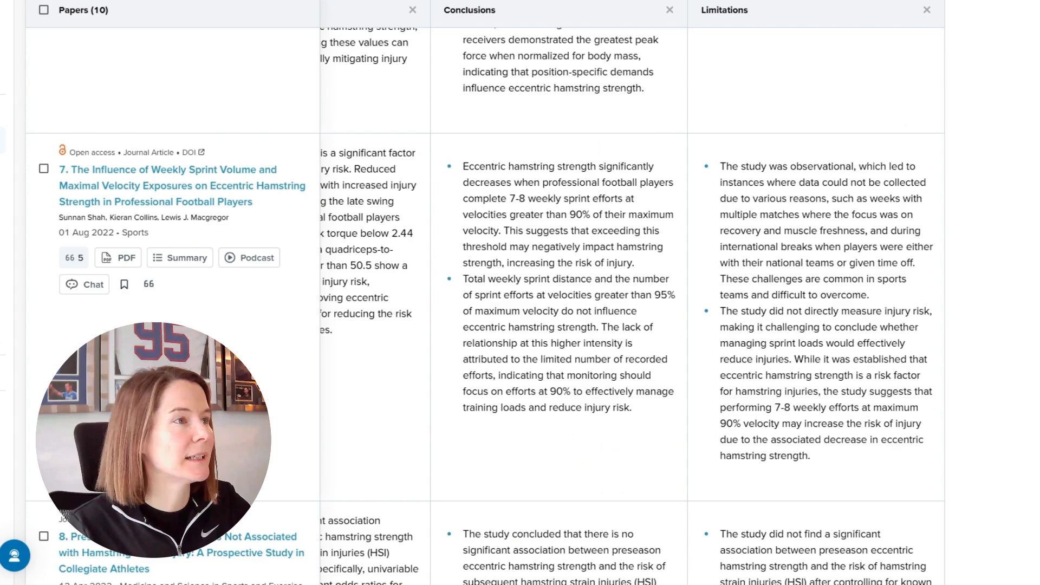
scroll(63, 290, "up", 5)
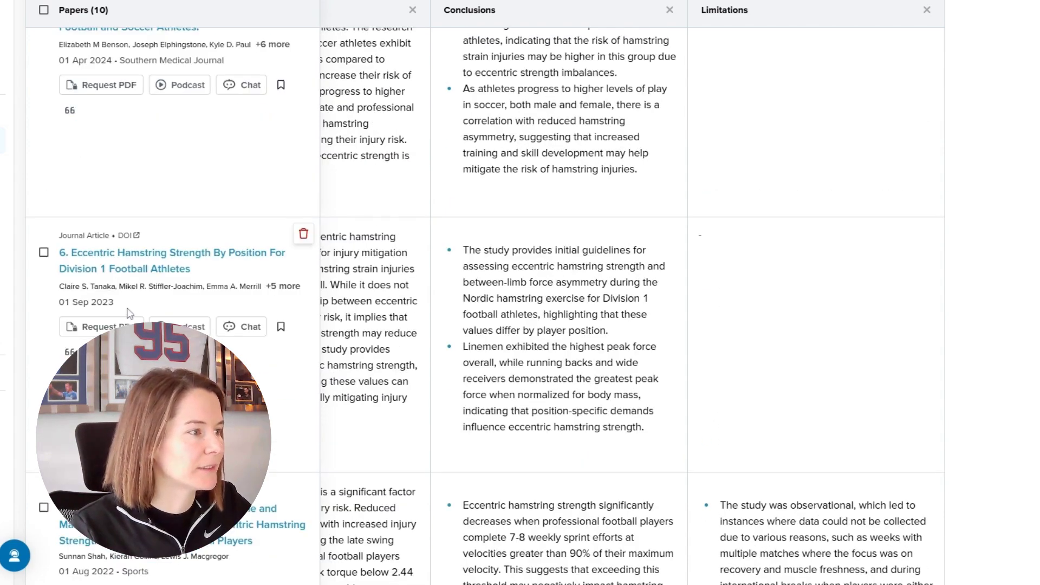
left_click(102, 326)
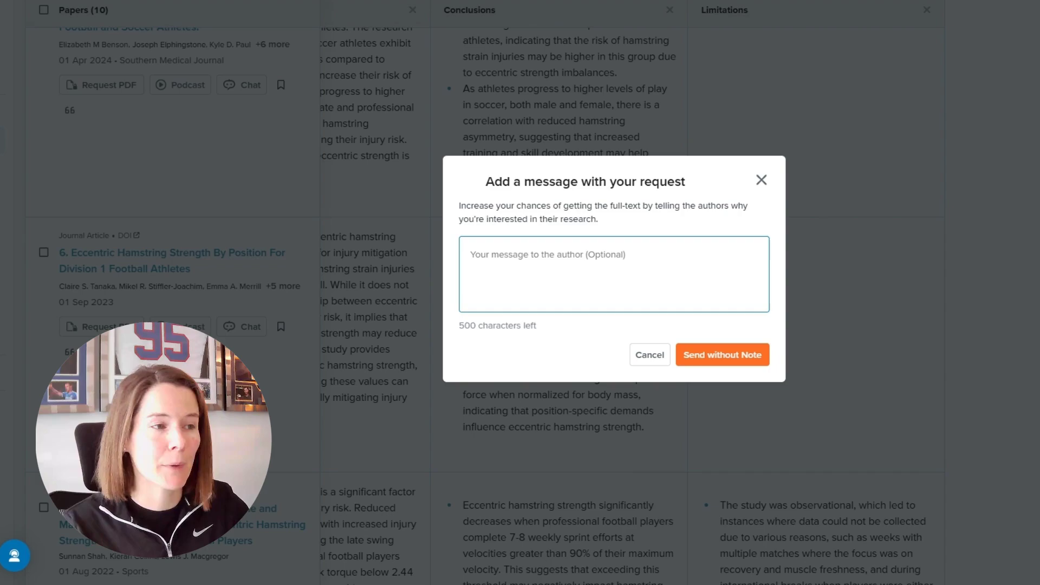
left_click(761, 181)
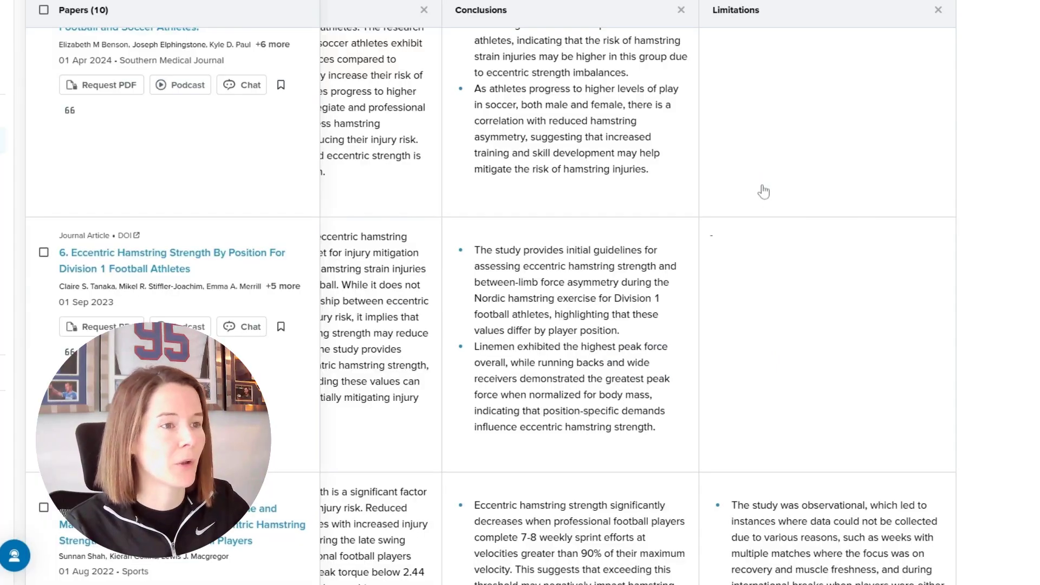
scroll(579, 282, "up", 3)
scroll(580, 282, "up", 3)
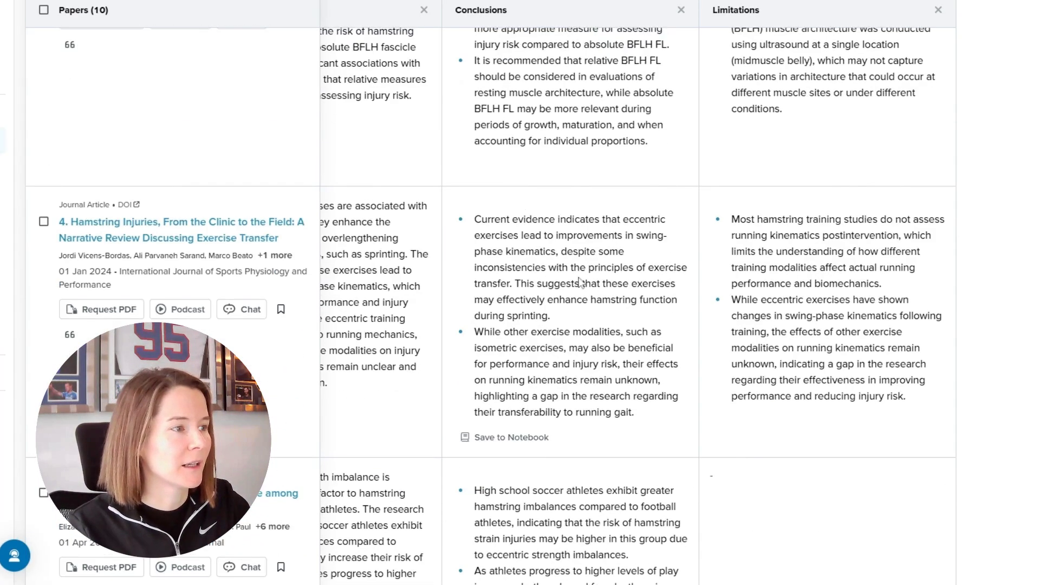
scroll(579, 281, "up", 3)
scroll(579, 282, "down", 1)
scroll(580, 281, "down", 2)
scroll(243, 279, "down", 1)
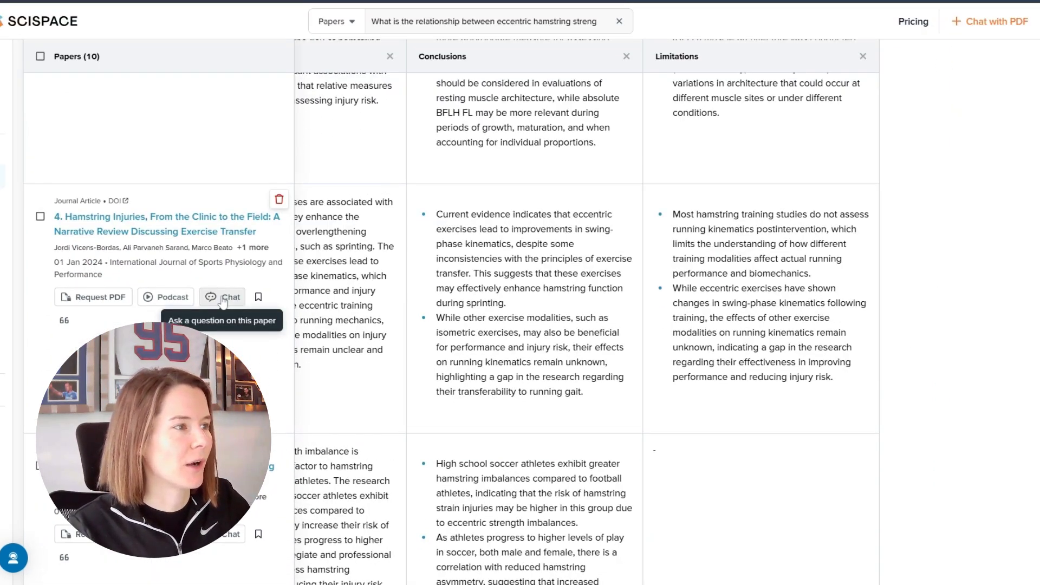
- Ask paper 4's chat about unexpected results and save the answer to the notebook
left_click(222, 297)
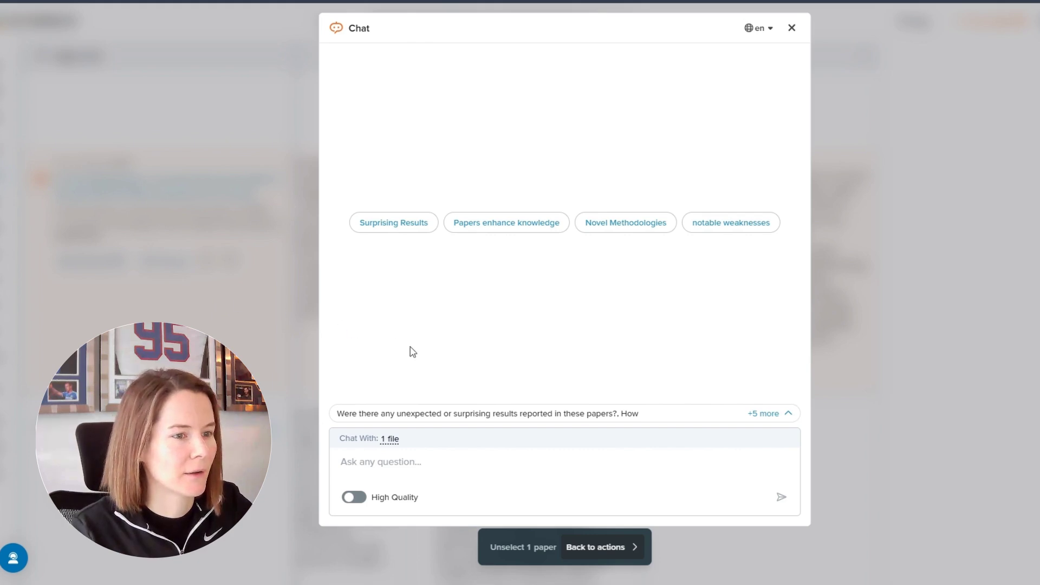
left_click(777, 416)
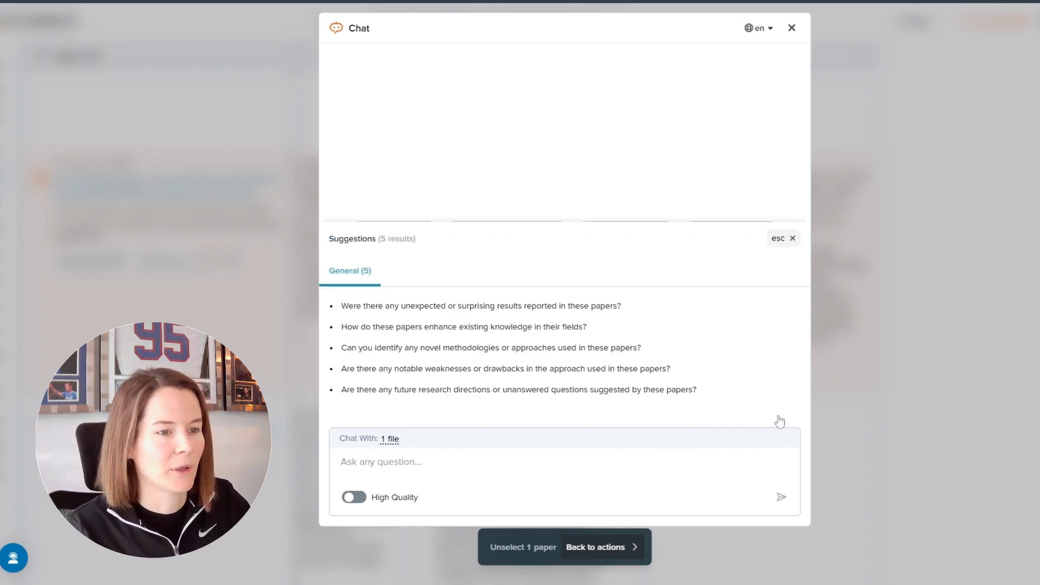
left_click(521, 306)
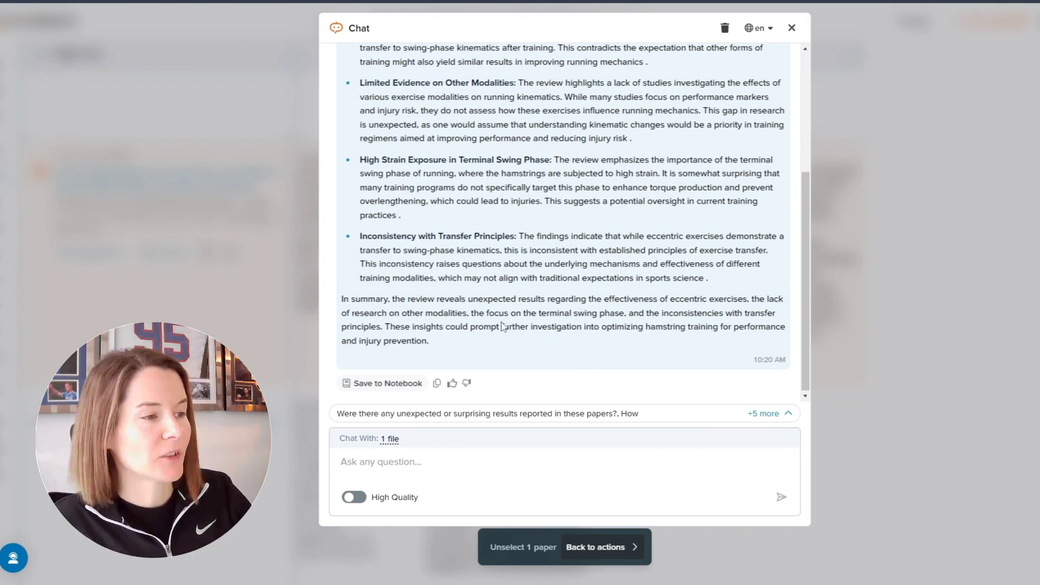
left_click(399, 385)
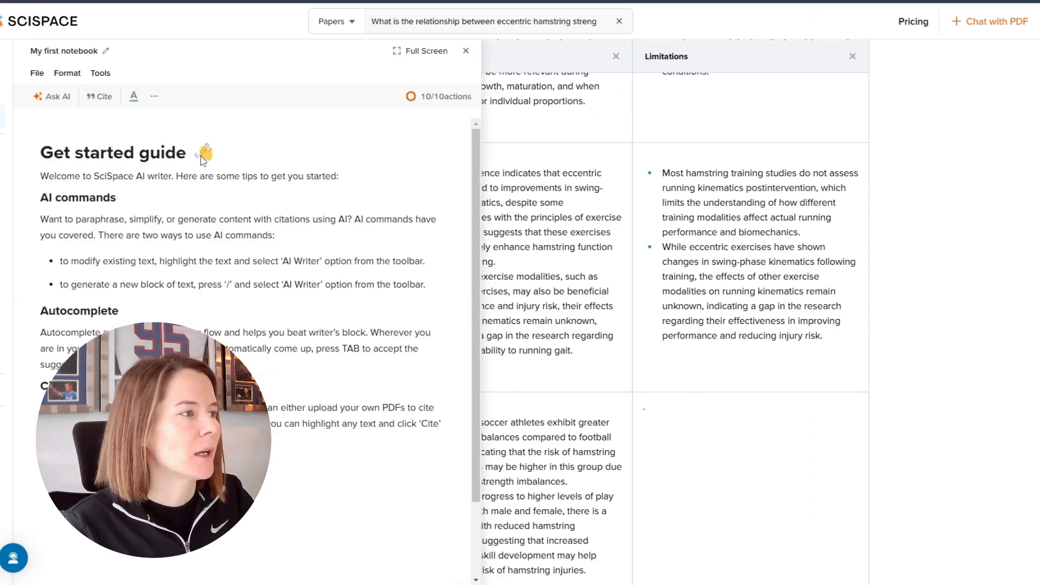
scroll(201, 159, "up", 5)
scroll(201, 160, "up", 2)
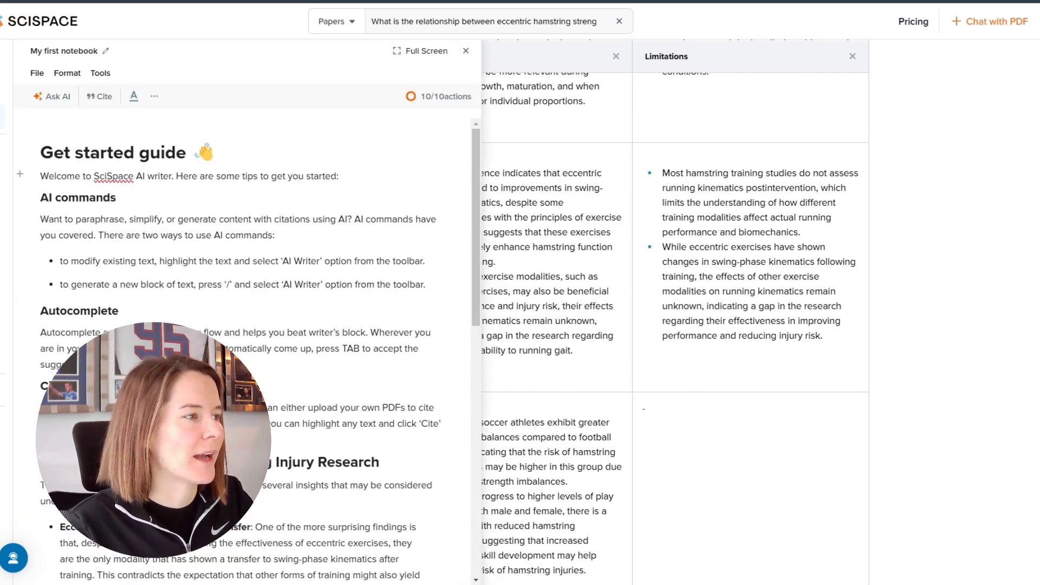
scroll(248, 356, "down", 3)
scroll(248, 356, "down", 2)
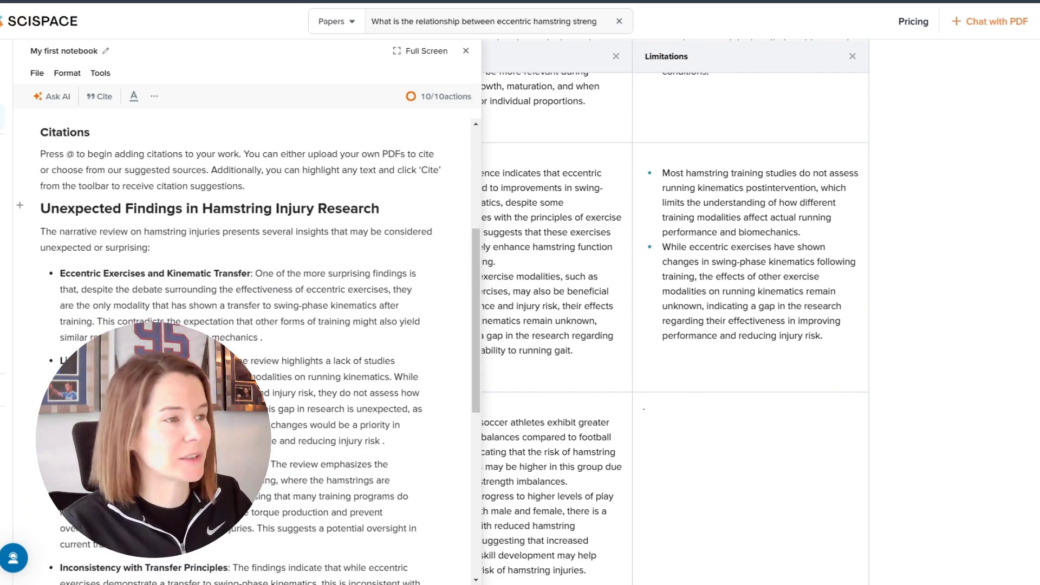
scroll(248, 357, "down", 3)
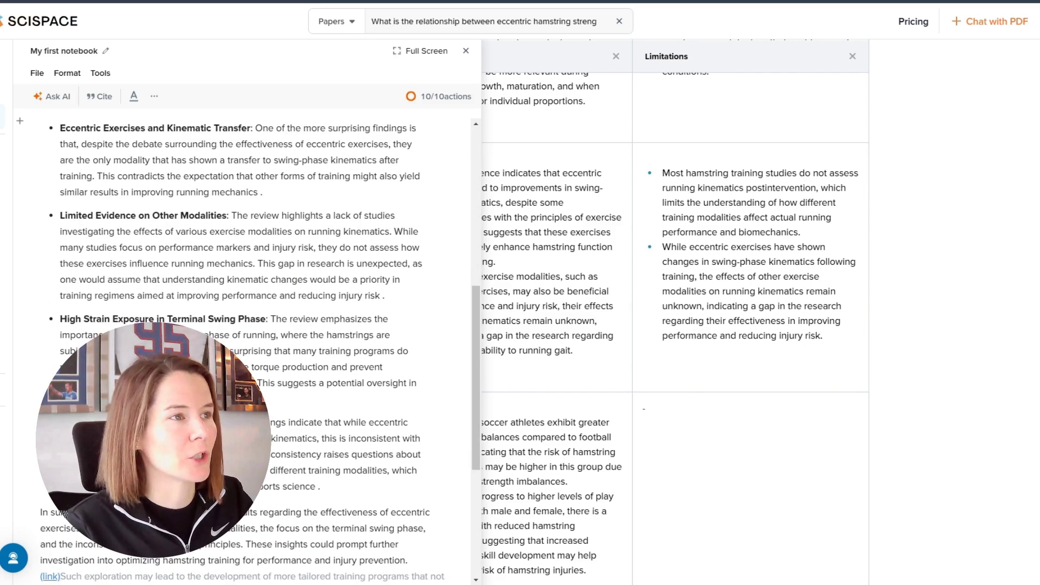
- Close the notebook, then save paper 4's limitations into it from the table
left_click(466, 51)
scroll(695, 217, "up", 2)
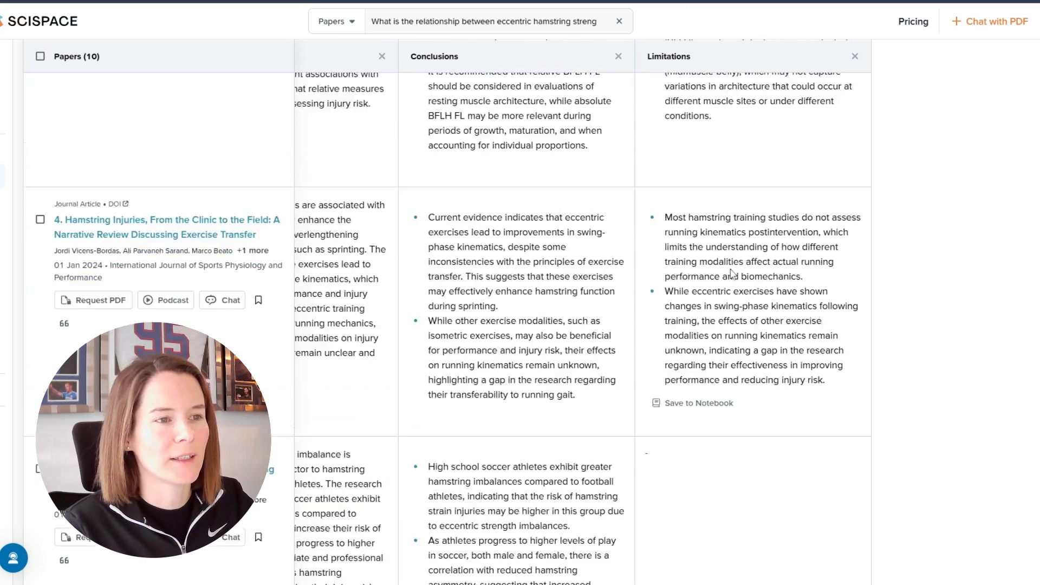
mouse_move(719, 472)
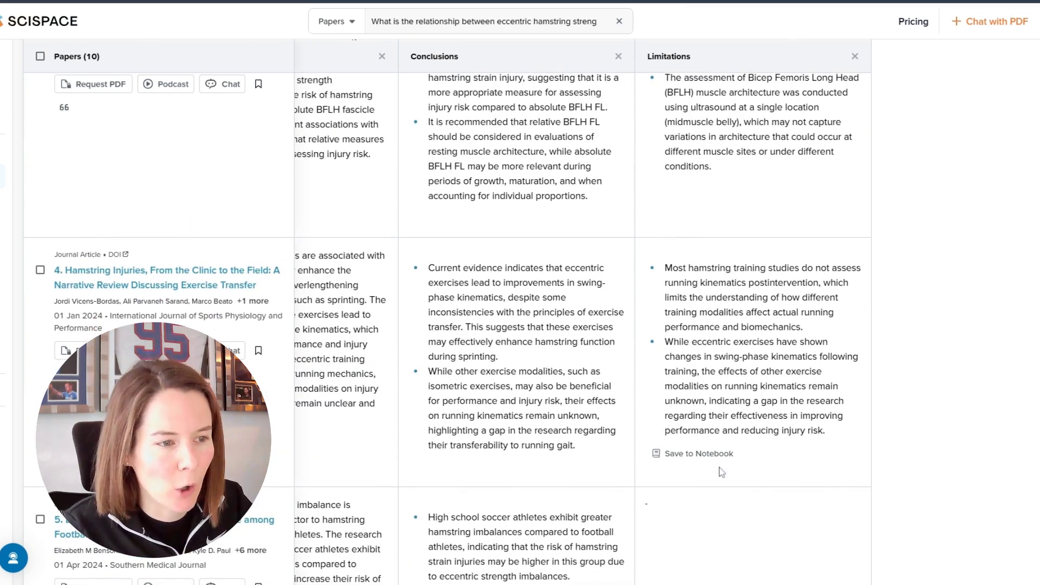
left_click(714, 463)
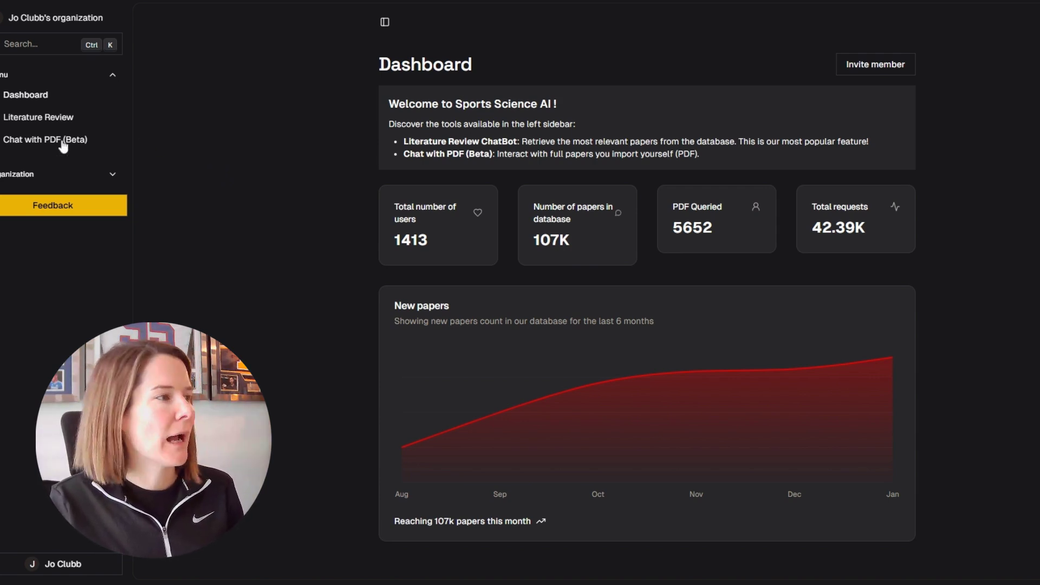
left_click(54, 122)
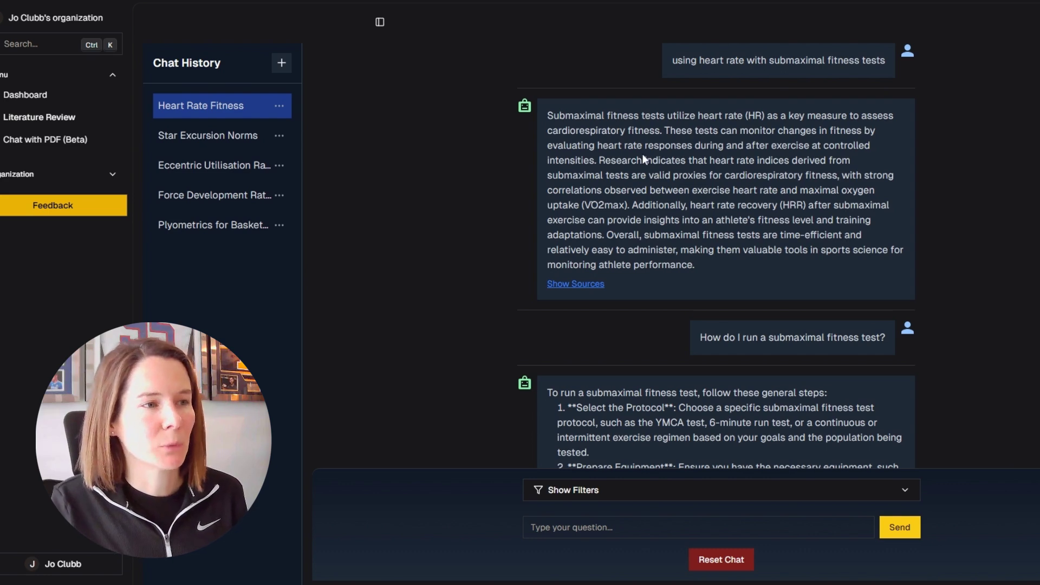
- Show cited sources for the heart rate answer and the dynamic strength index answer
left_click(581, 289)
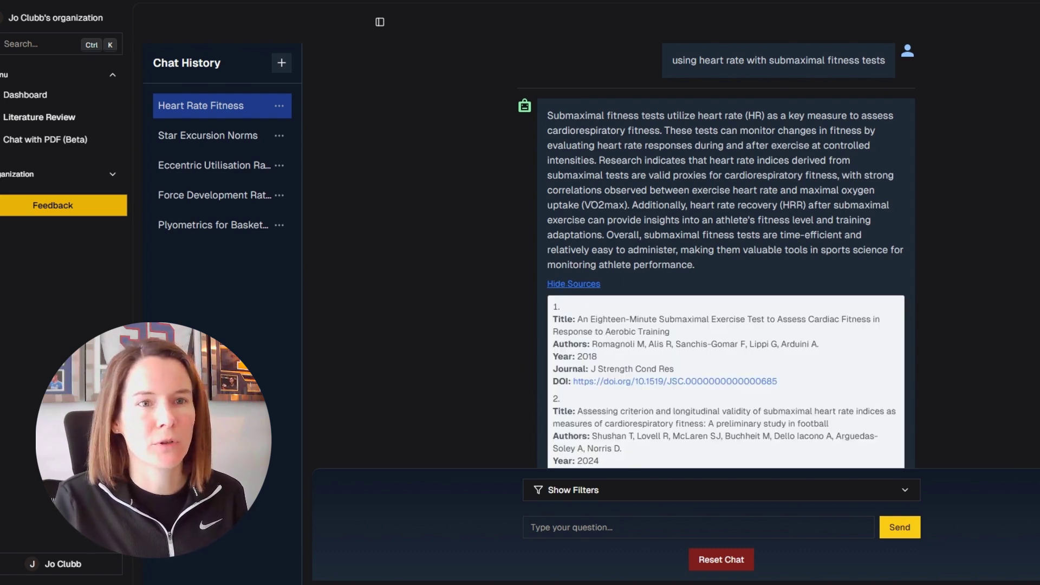
scroll(723, 256, "down", 3)
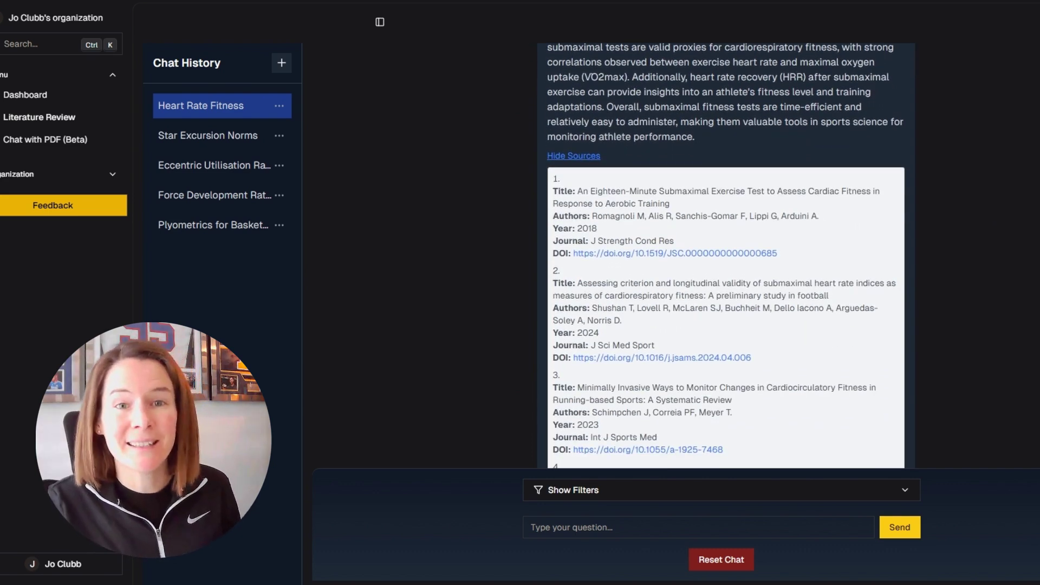
scroll(722, 256, "down", 1)
scroll(723, 256, "down", 1)
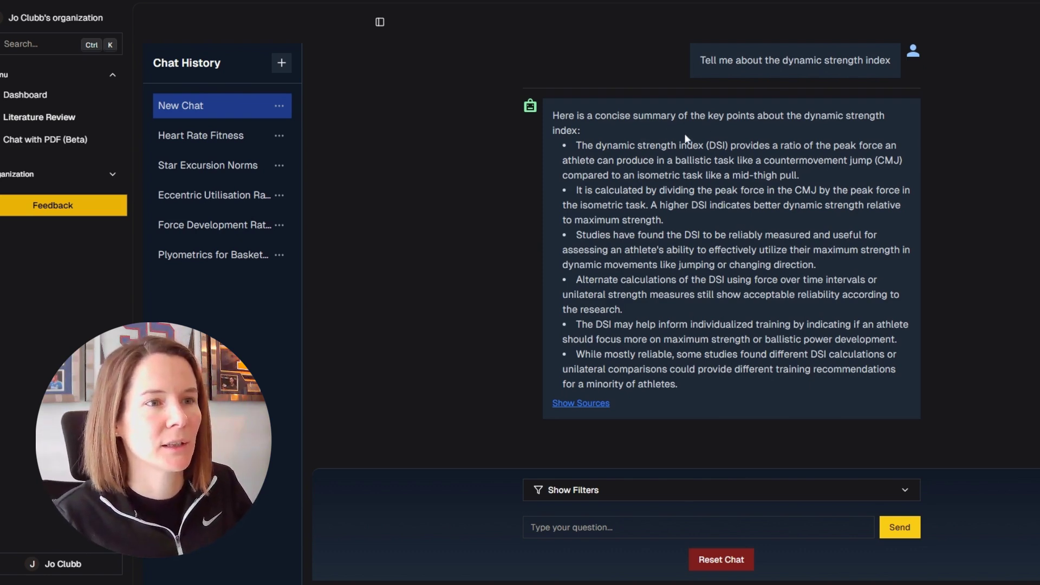
scroll(663, 330, "down", 2)
left_click(584, 348)
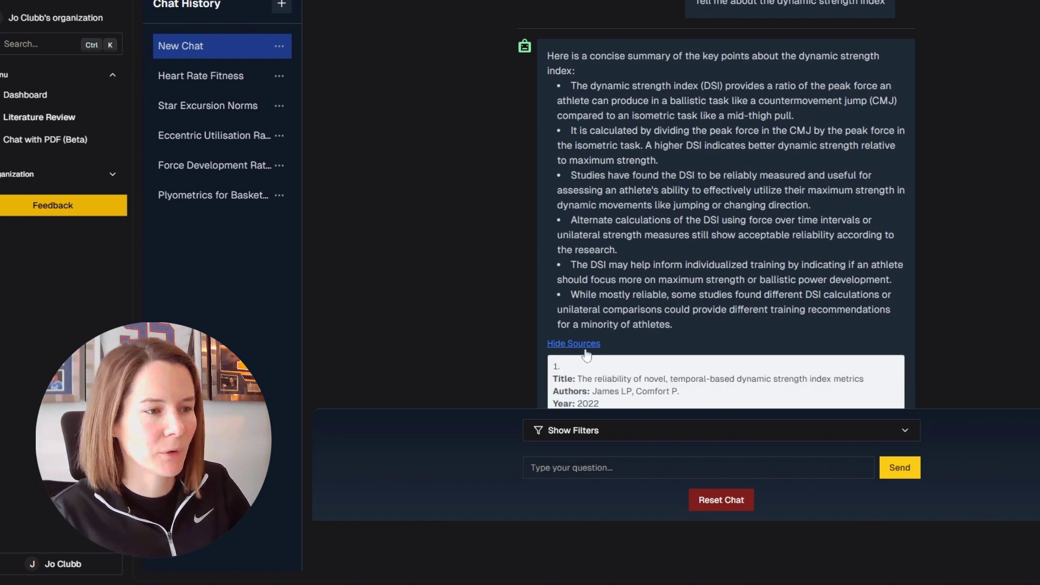
scroll(726, 243, "down", 2)
scroll(725, 243, "down", 2)
scroll(726, 244, "down", 1)
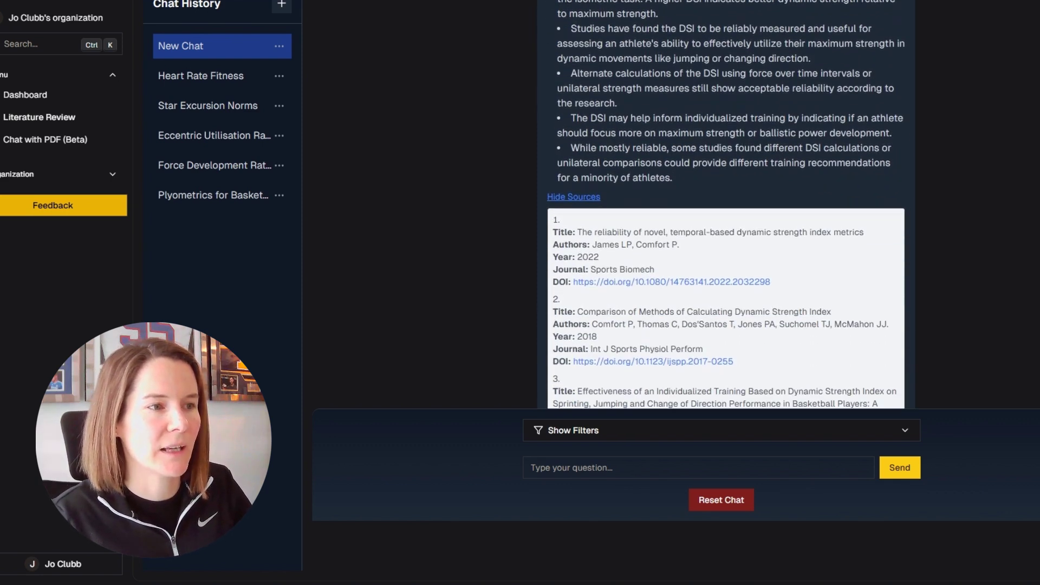
scroll(725, 244, "down", 2)
scroll(725, 243, "down", 3)
scroll(725, 244, "down", 1)
scroll(725, 244, "down", 1)
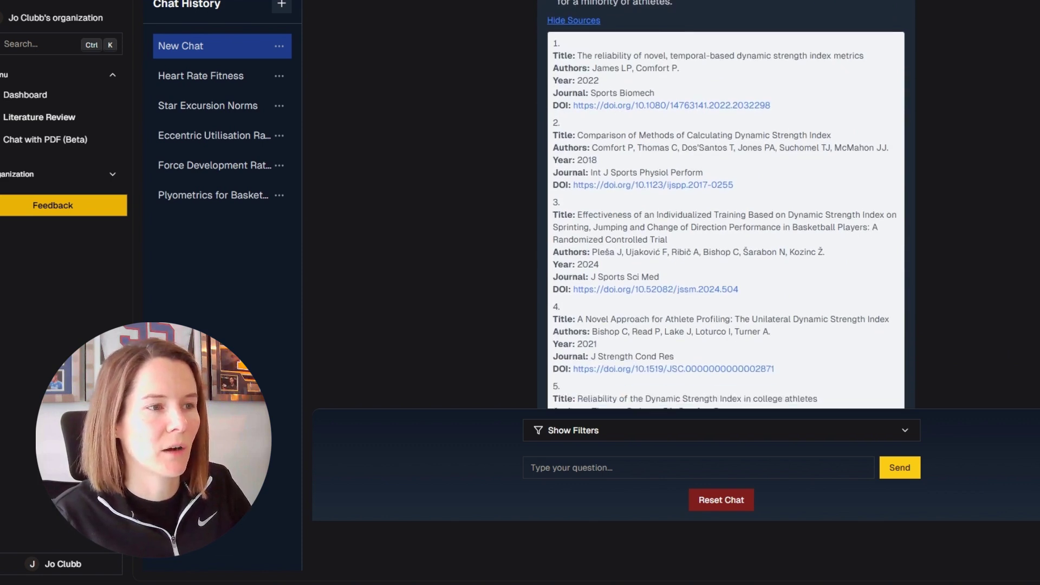
scroll(725, 243, "down", 2)
scroll(726, 243, "down", 1)
scroll(725, 244, "down", 1)
scroll(725, 244, "down", 1)
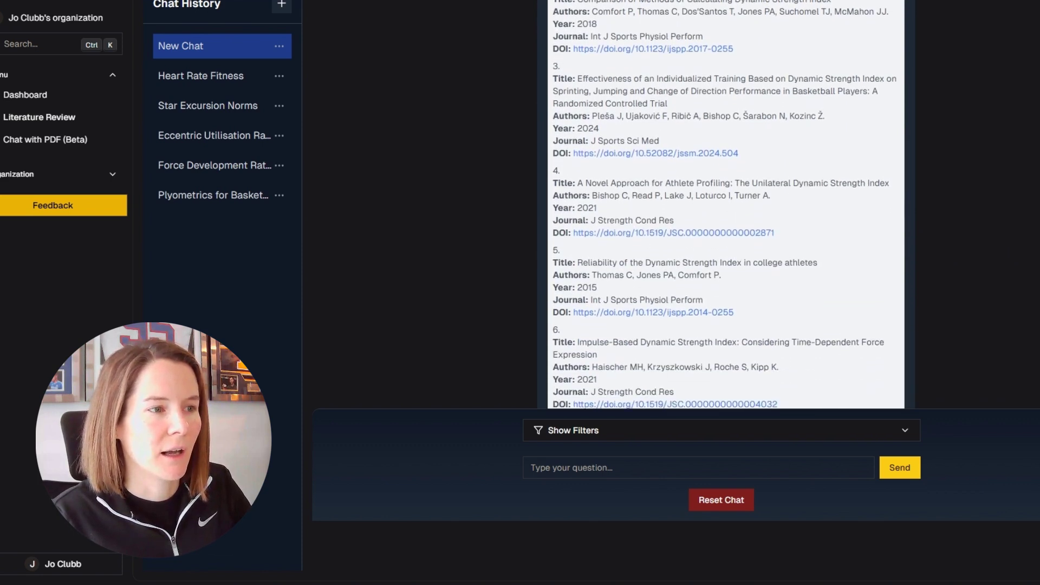
scroll(726, 244, "down", 1)
scroll(726, 243, "down", 1)
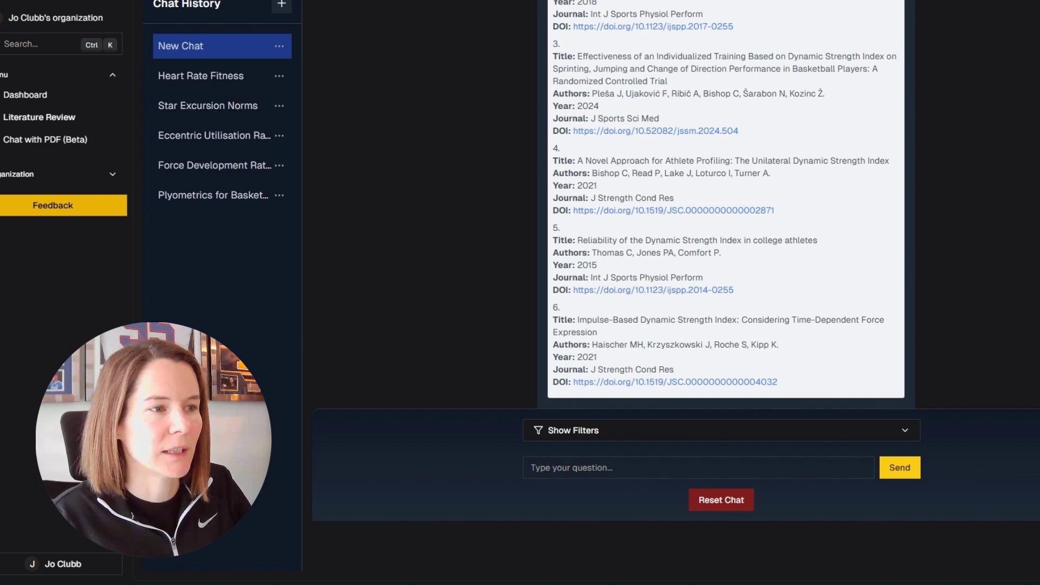
scroll(726, 203, "up", 5)
scroll(725, 203, "up", 2)
scroll(726, 203, "up", 2)
scroll(725, 203, "down", 6)
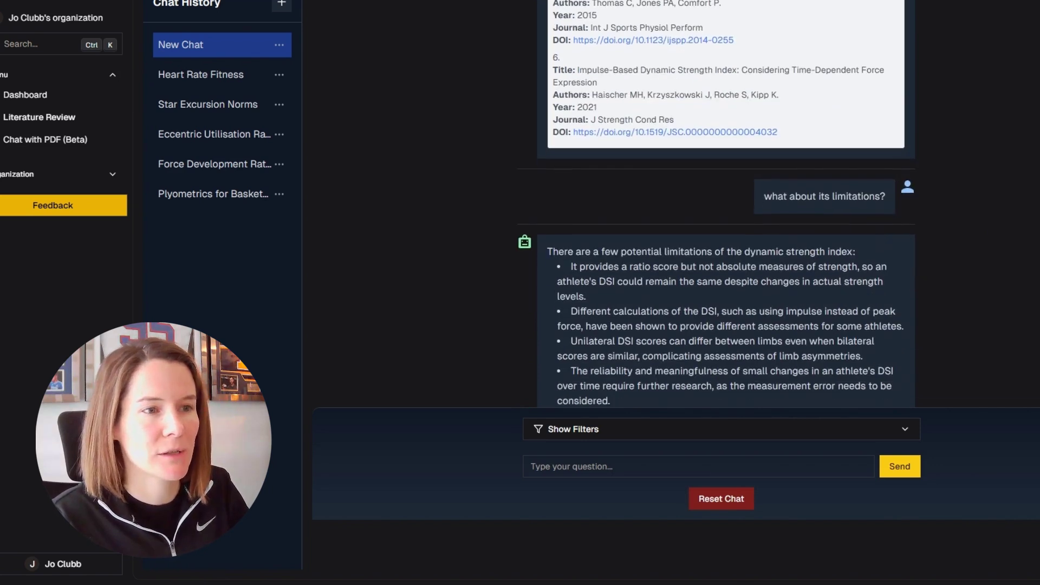
scroll(973, 293, "up", 3)
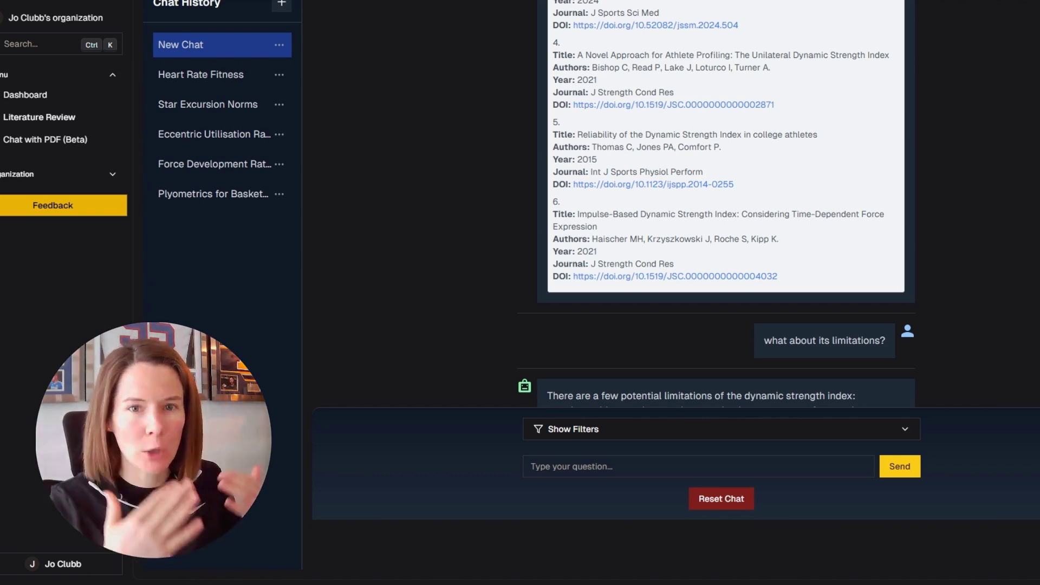
scroll(715, 244, "down", 3)
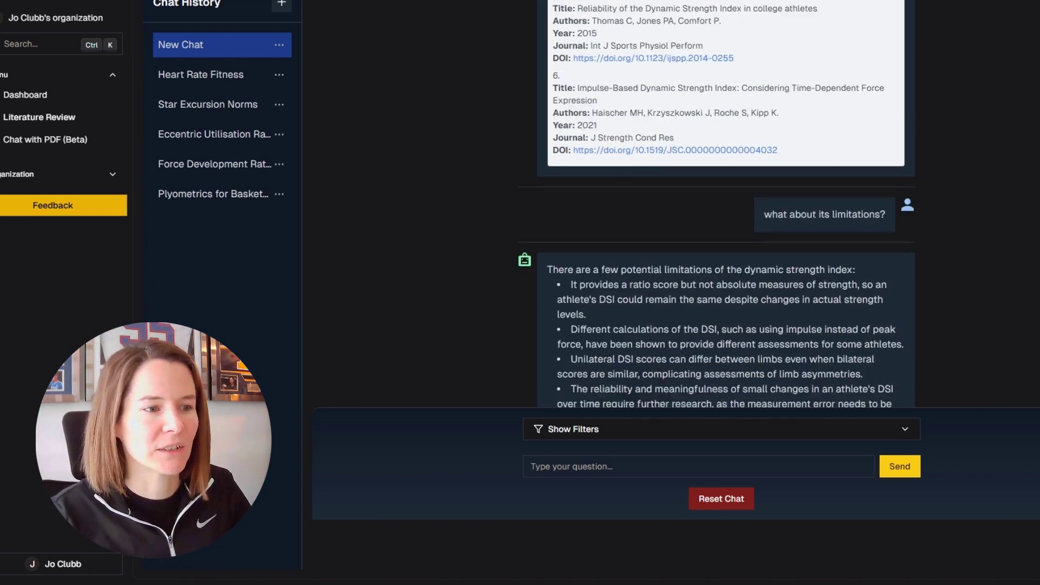
scroll(716, 243, "down", 1)
scroll(715, 244, "down", 1)
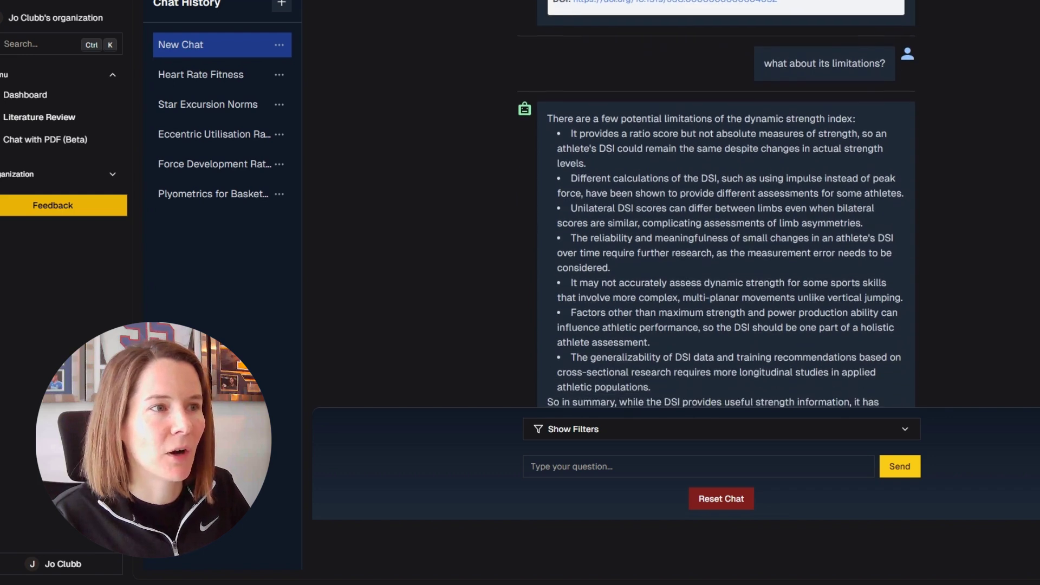
scroll(715, 244, "down", 1)
scroll(716, 243, "down", 1)
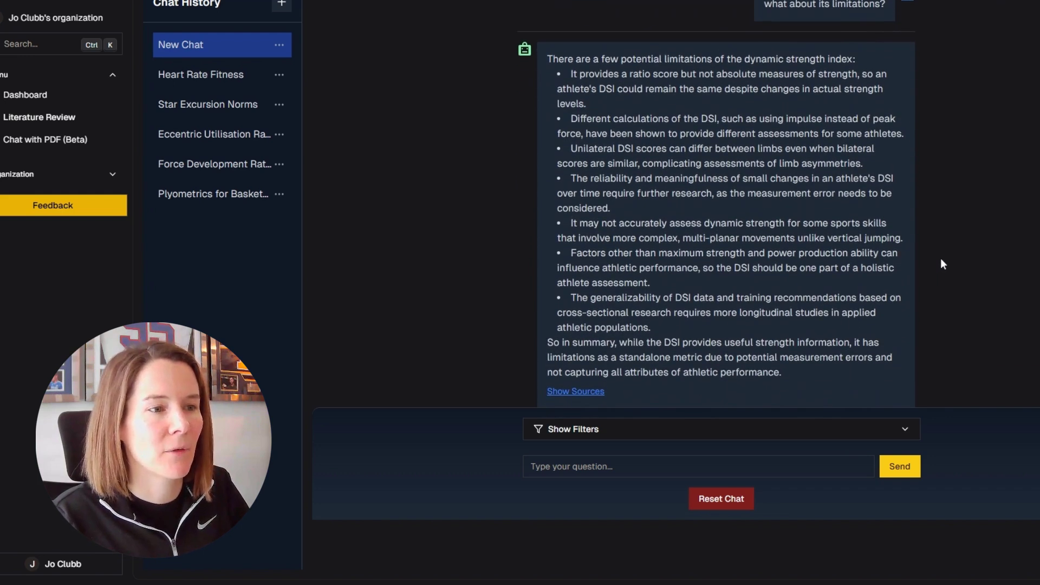
left_click(575, 391)
scroll(715, 244, "down", 1)
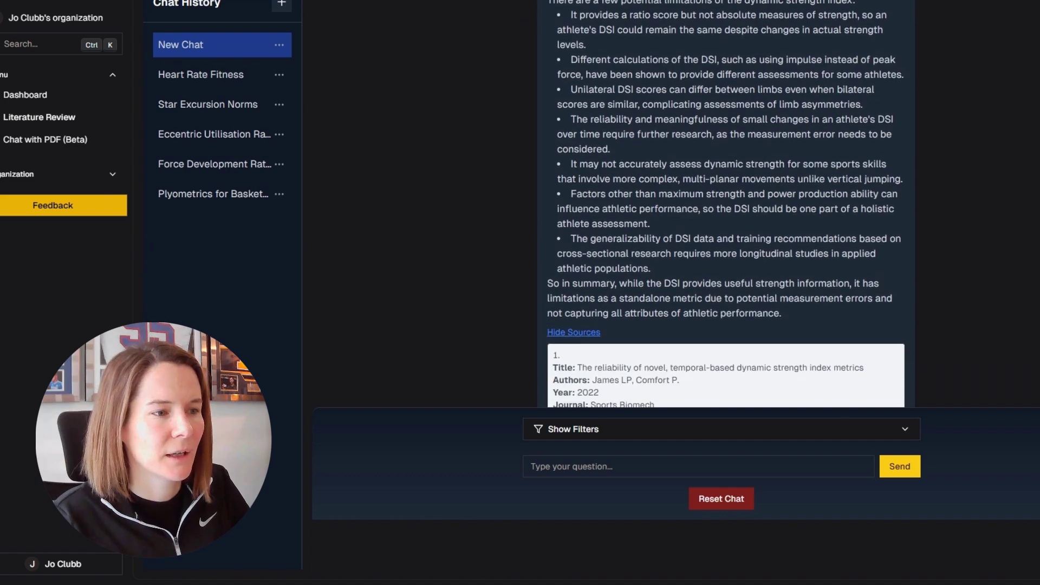
scroll(715, 243, "down", 2)
scroll(715, 244, "down", 1)
scroll(715, 244, "down", 1)
scroll(725, 244, "down", 1)
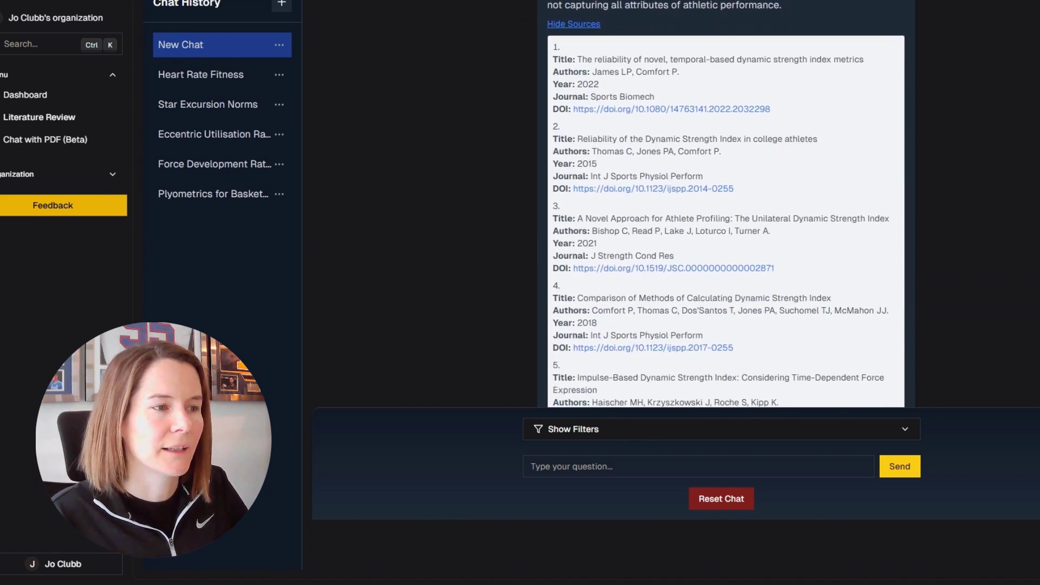
scroll(725, 244, "down", 2)
scroll(725, 243, "down", 1)
scroll(726, 244, "up", 2)
scroll(726, 244, "up", 2)
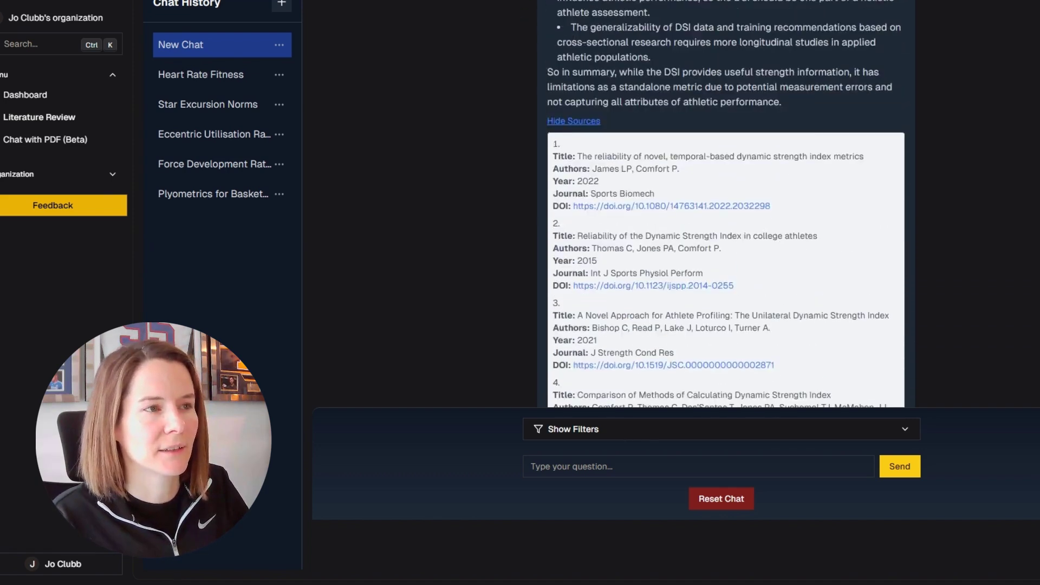
scroll(726, 244, "up", 1)
scroll(725, 244, "up", 1)
scroll(725, 244, "up", 1)
scroll(725, 243, "down", 2)
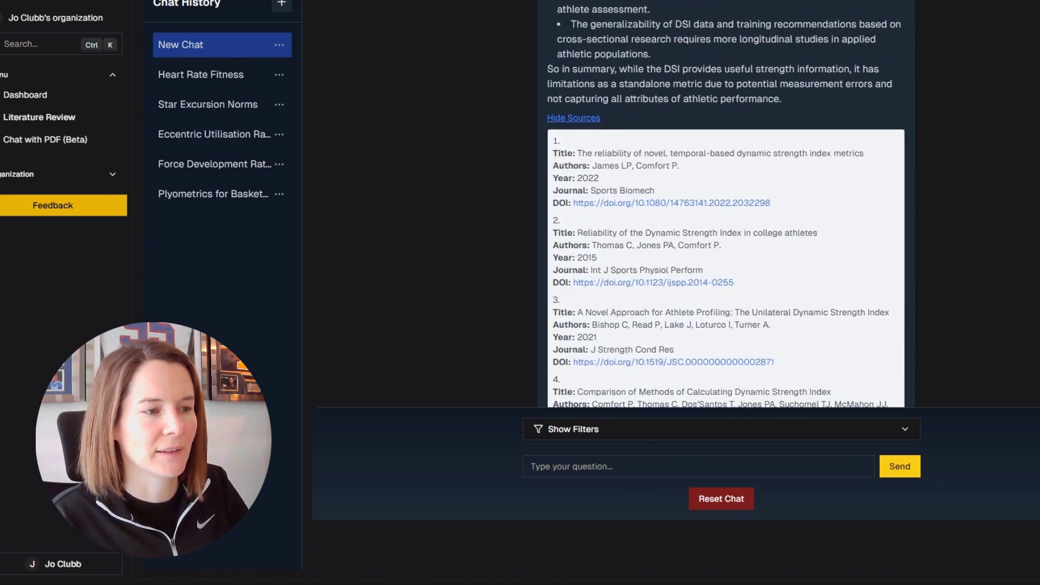
scroll(726, 244, "down", 5)
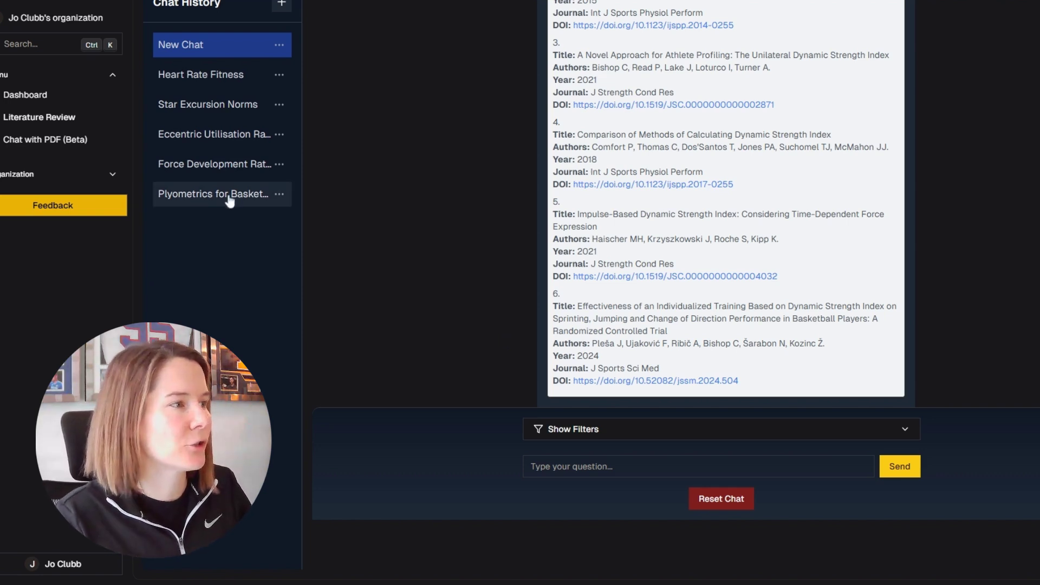
left_click(67, 141)
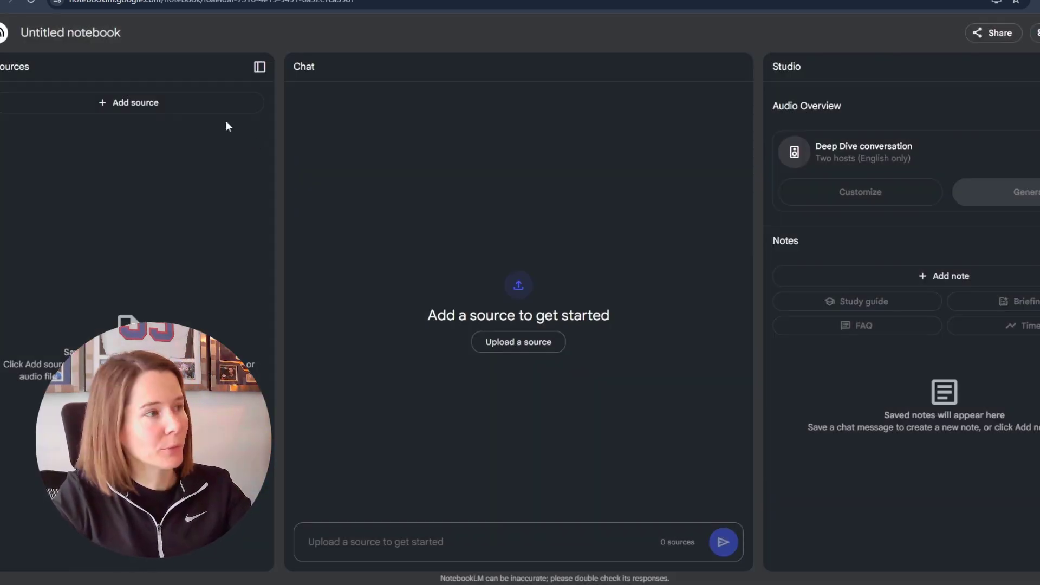
- Start adding another source to the sports-injury notebook
left_click(136, 113)
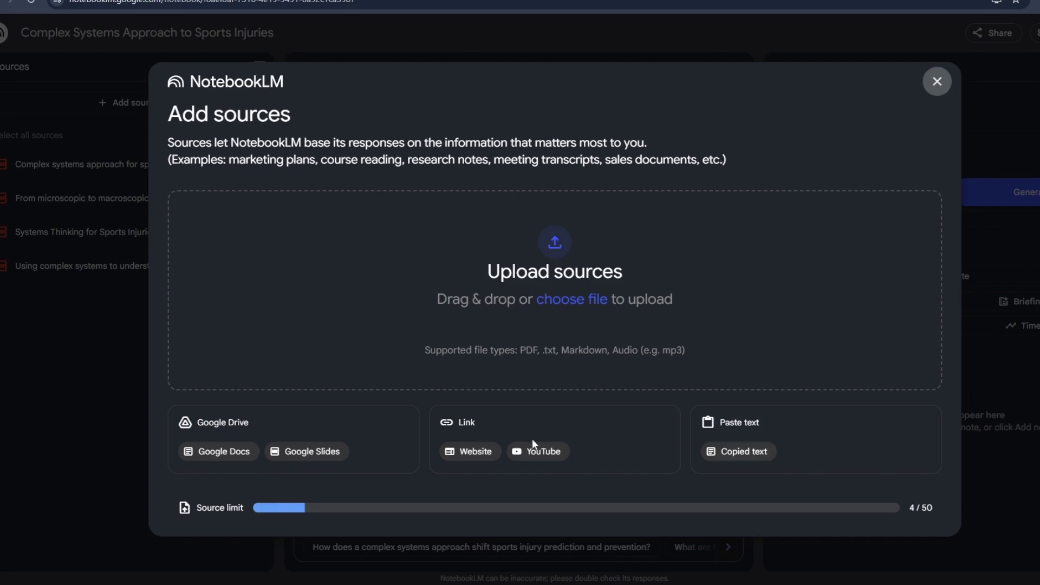
- Add the flock-of-birds web article as a fifth source by pasting its URL
left_click(475, 451)
key("ctrl+v")
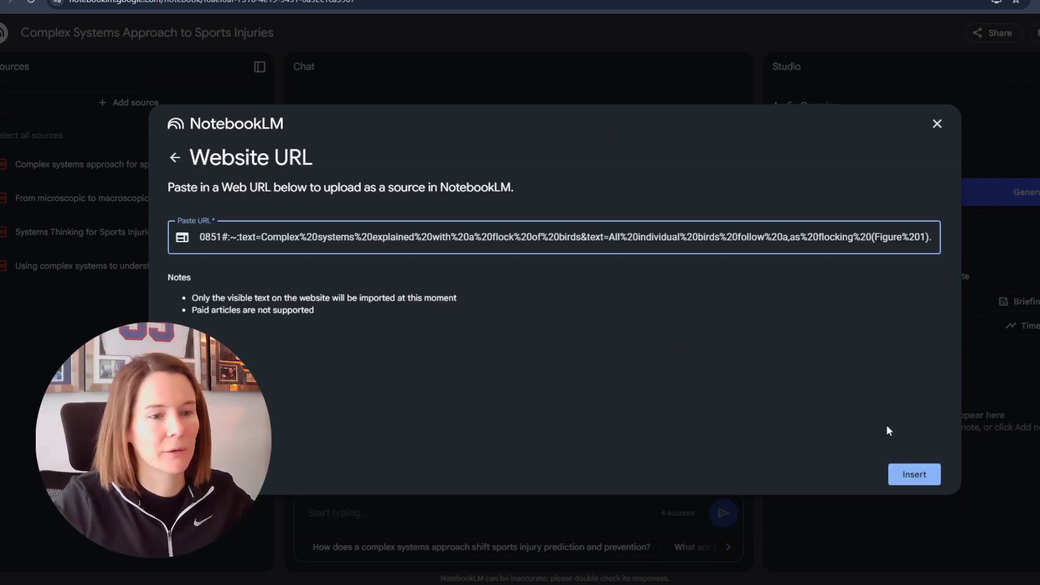
left_click(914, 474)
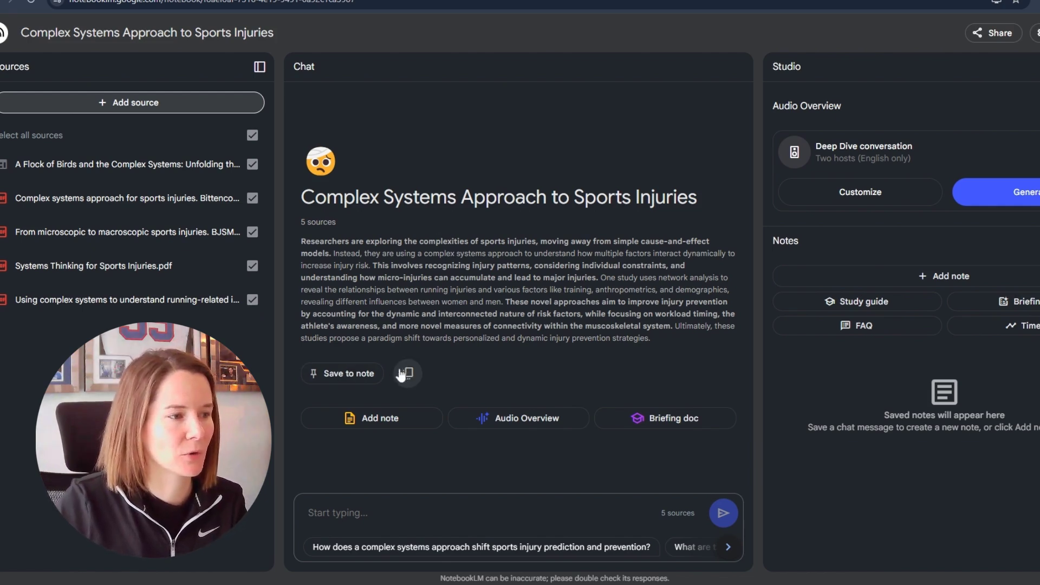
- Save the overview summary as a note and post the suggested injury-prediction question
left_click(349, 374)
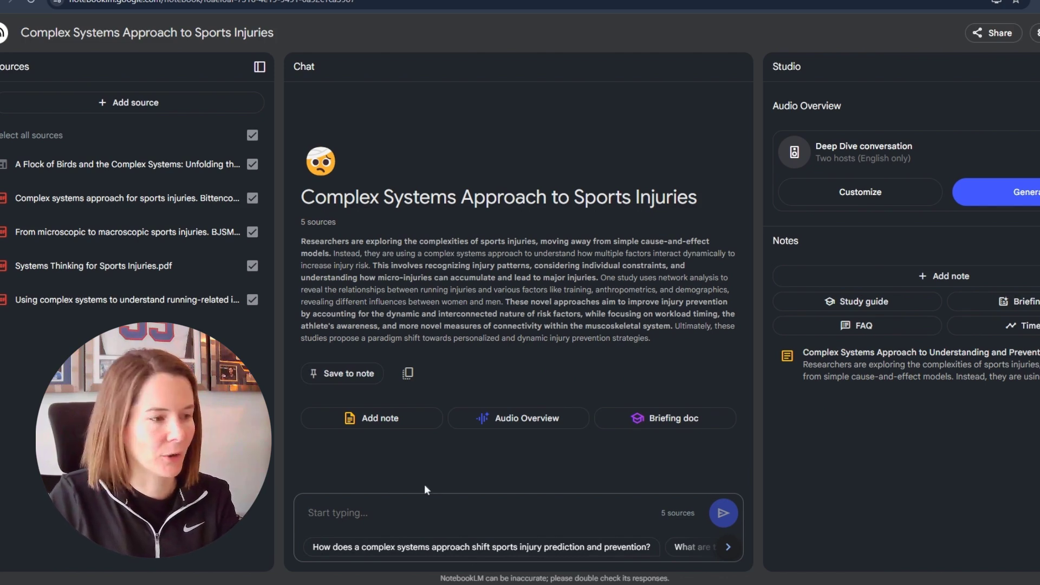
left_click(464, 547)
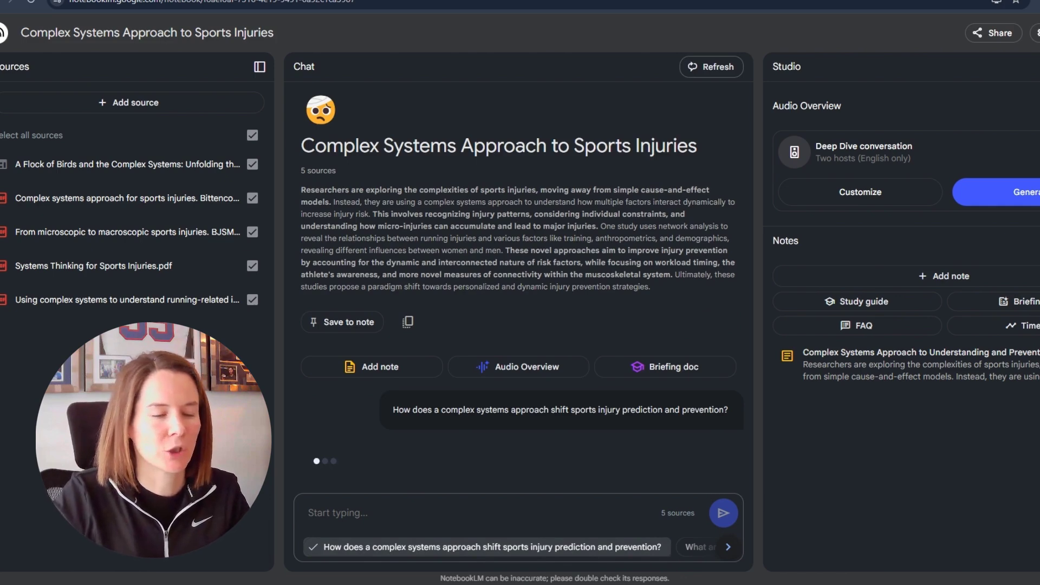
scroll(618, 406, "up", 4)
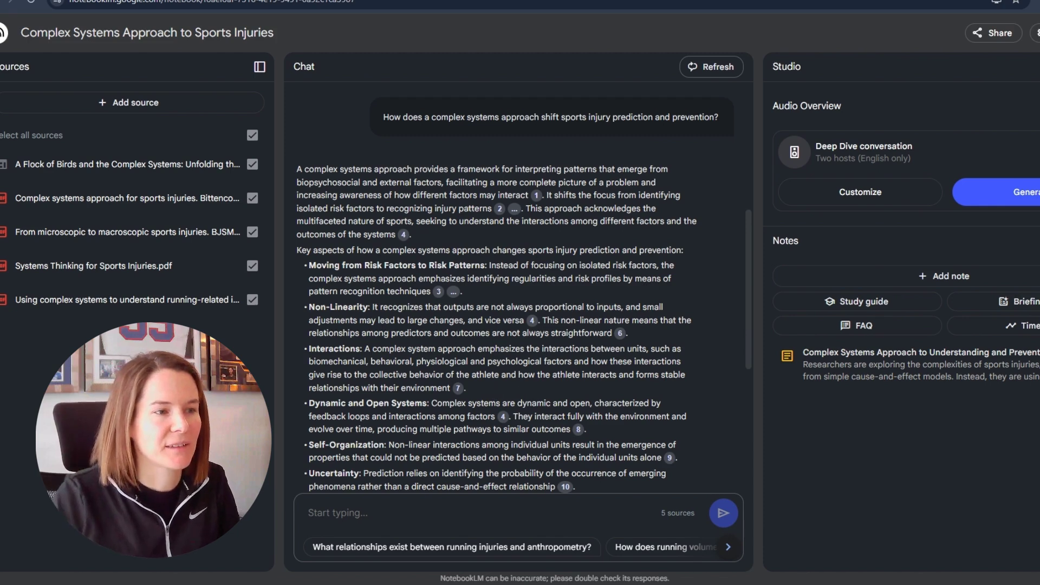
mouse_move(536, 320)
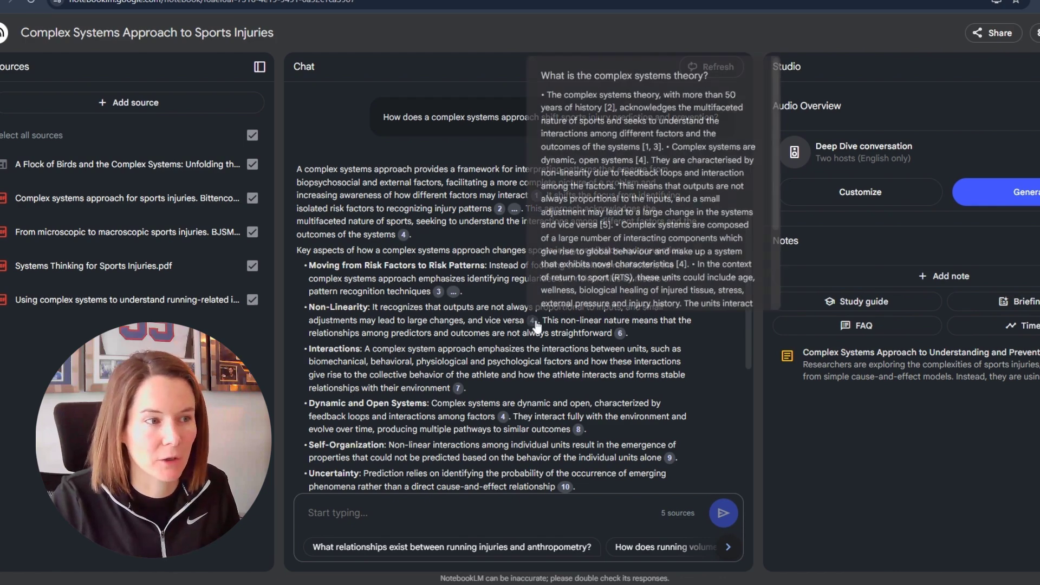
- View the cited flock-of-birds passage inside its source
left_click(533, 323)
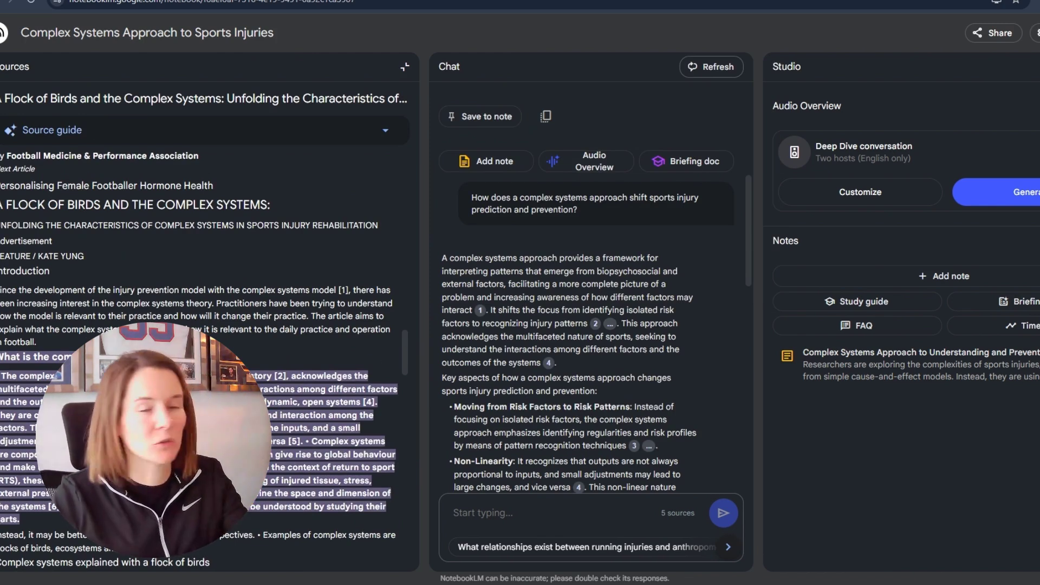
left_click_drag(406, 344, 405, 360)
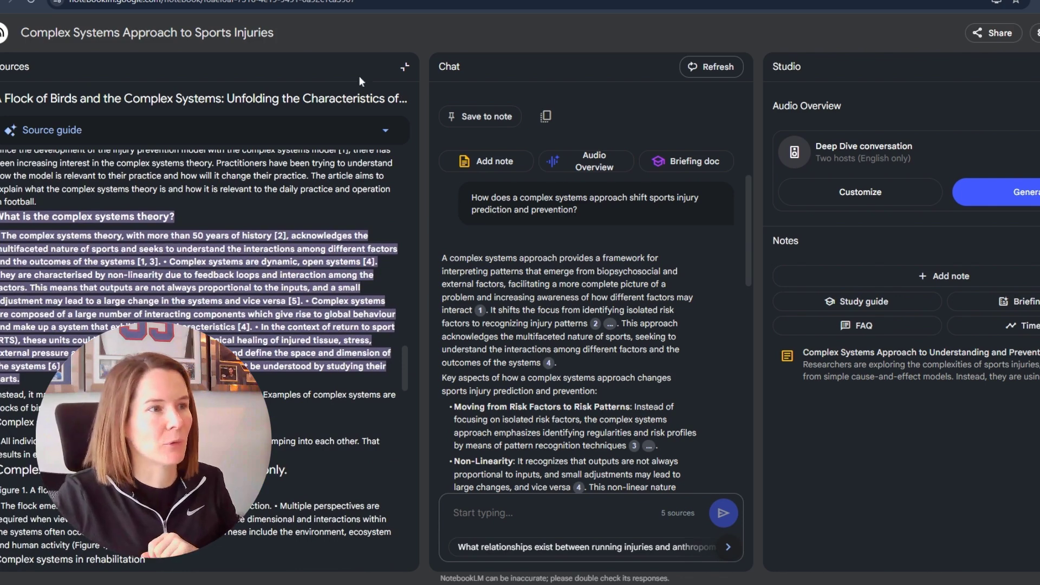
- Leave the source view, generate a briefing document and view its note
left_click(406, 67)
left_click(658, 363)
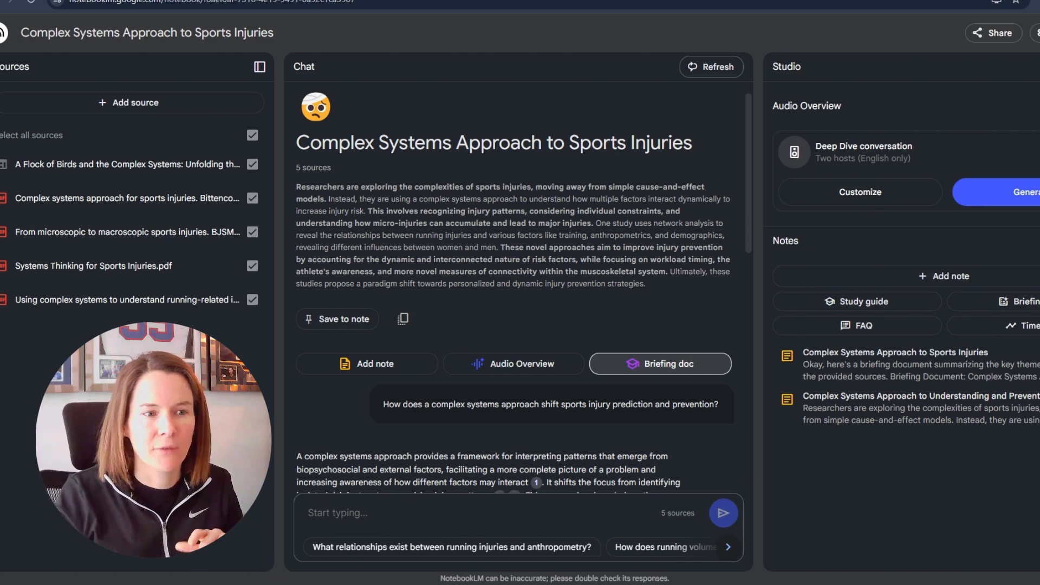
left_click(860, 374)
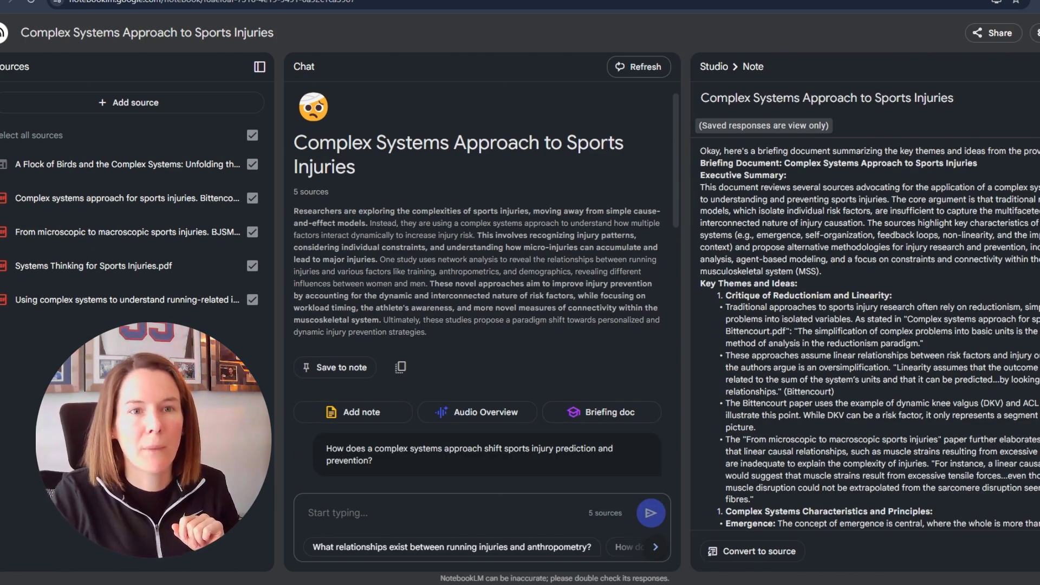
scroll(869, 333, "down", 3)
scroll(869, 333, "down", 3)
scroll(869, 333, "down", 3)
scroll(869, 333, "down", 3)
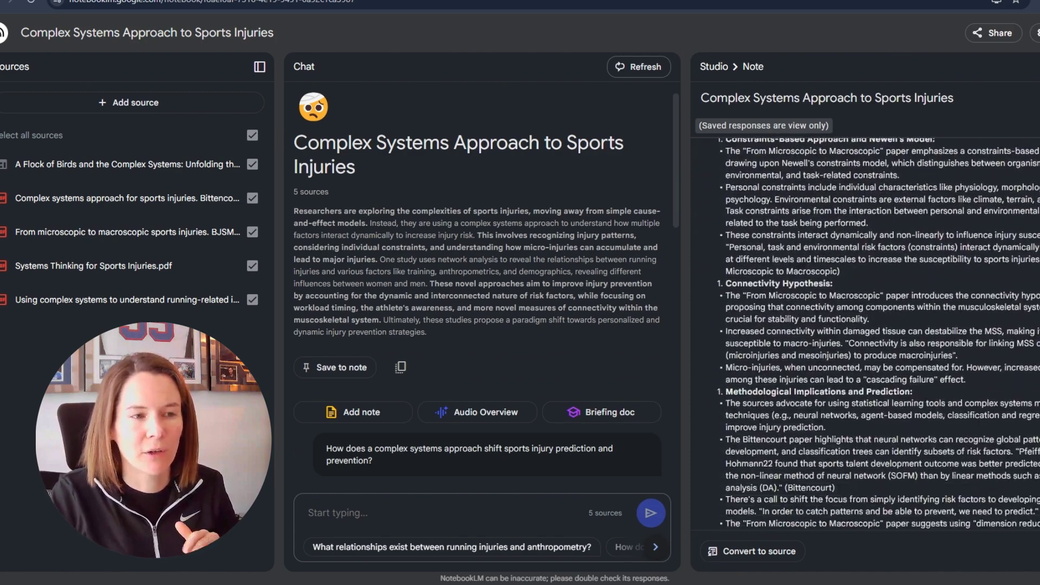
scroll(869, 333, "down", 3)
scroll(869, 333, "down", 3)
scroll(870, 333, "down", 3)
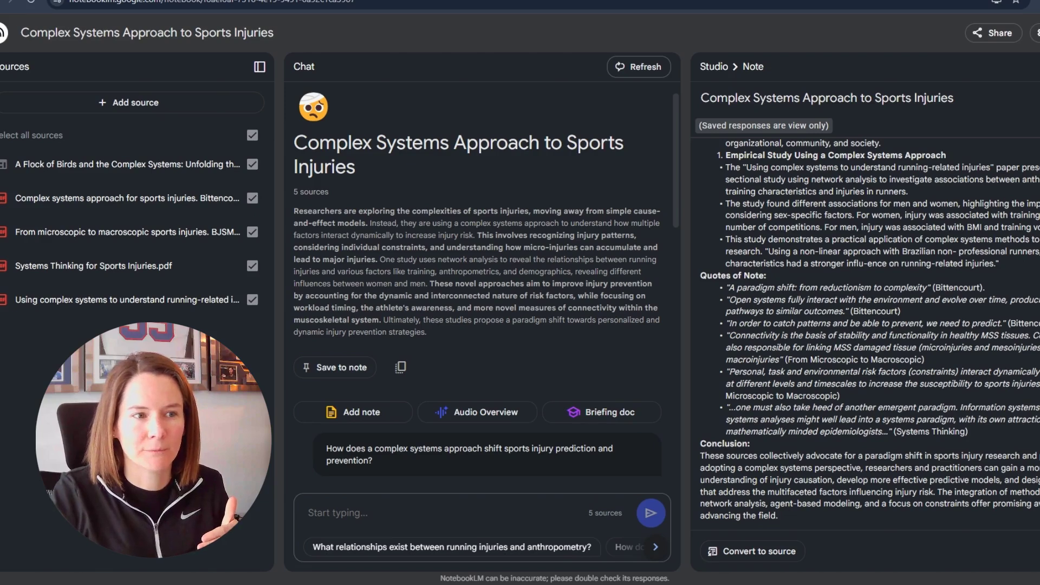
- Generate a study guide from the sources, review it and return to the notes list
left_click(872, 307)
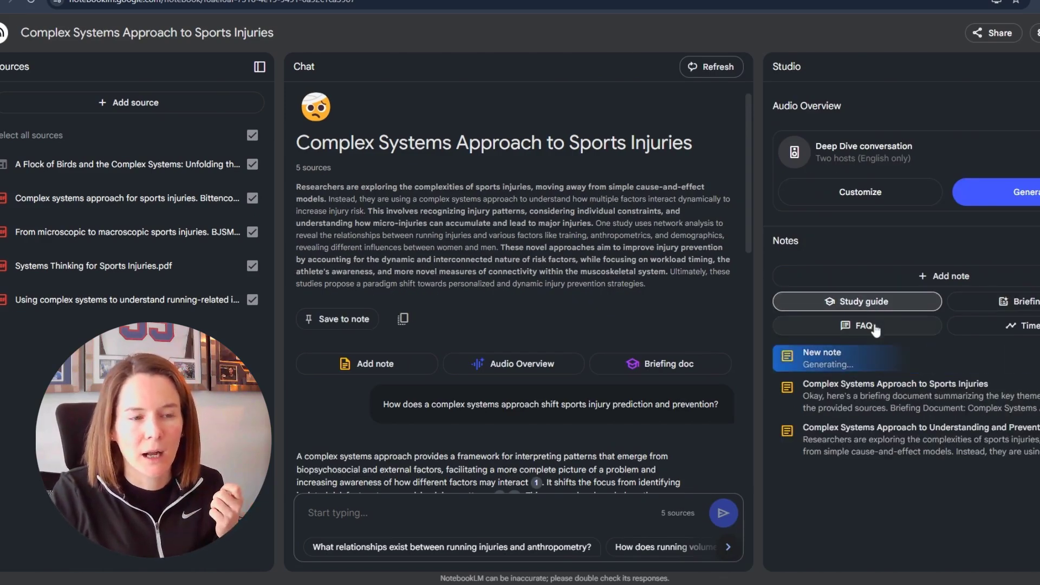
left_click(843, 357)
scroll(843, 358, "down", 2)
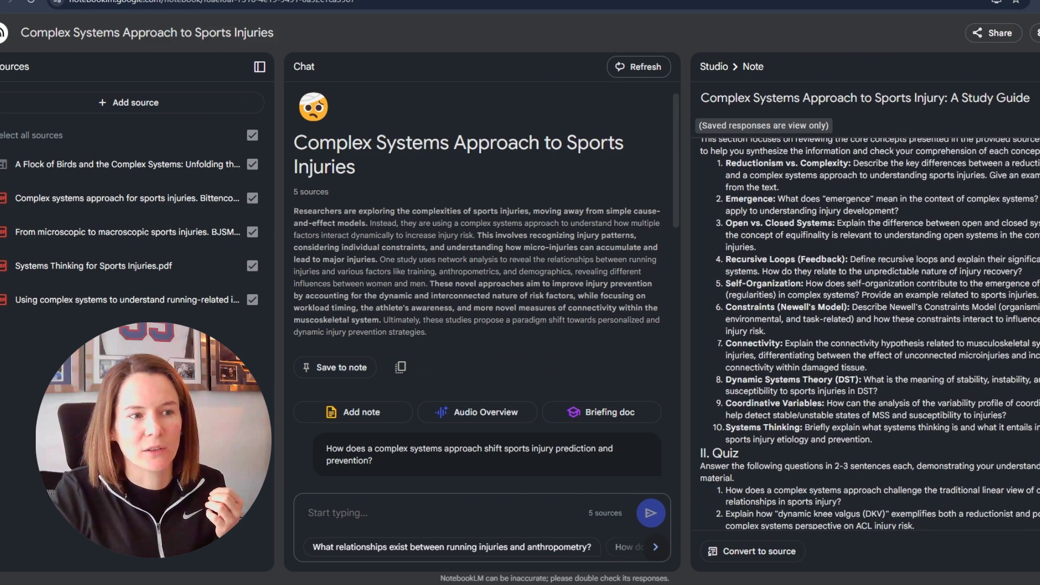
scroll(869, 333, "up", 1)
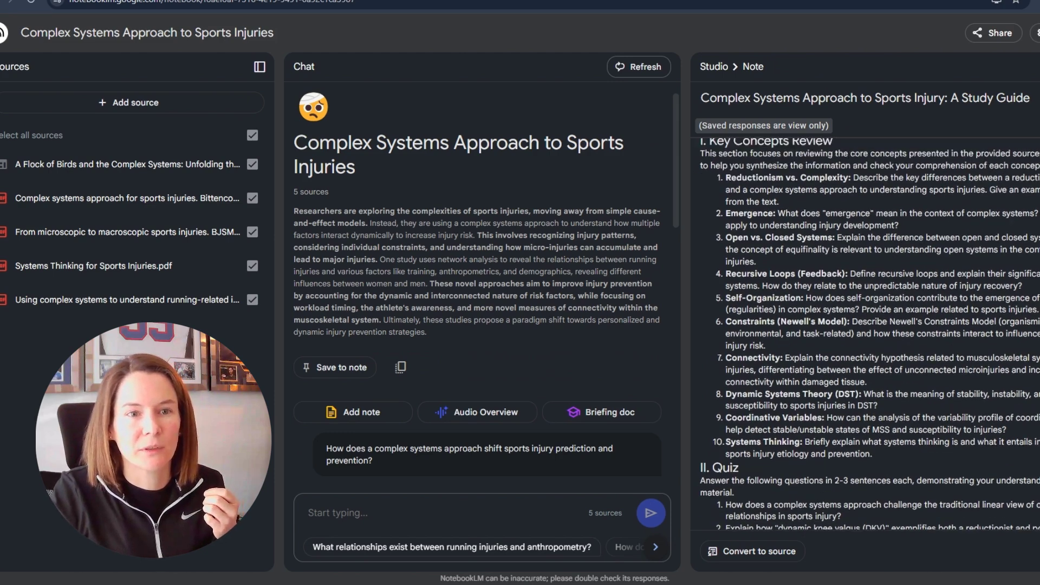
scroll(870, 334, "up", 1)
scroll(870, 334, "down", 4)
scroll(869, 333, "down", 1)
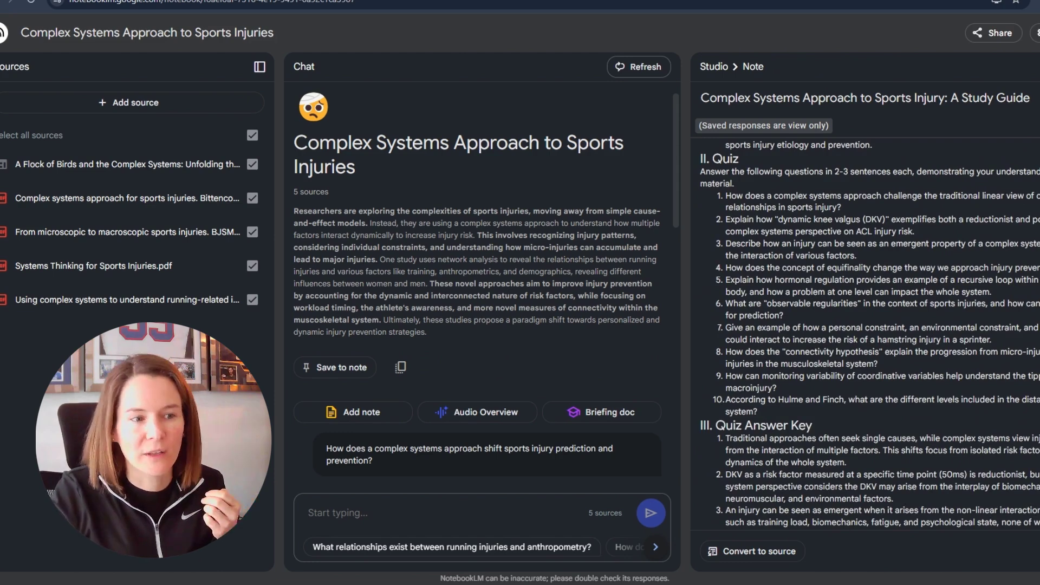
scroll(869, 333, "down", 2)
scroll(869, 334, "down", 3)
scroll(870, 333, "down", 1)
scroll(870, 333, "down", 2)
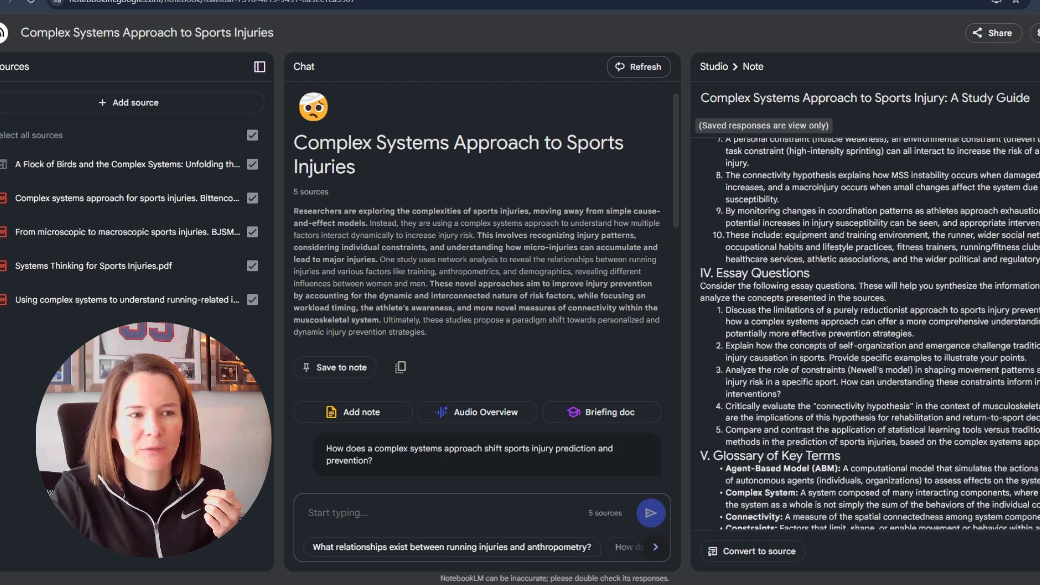
scroll(870, 333, "up", 10)
scroll(870, 333, "up", 3)
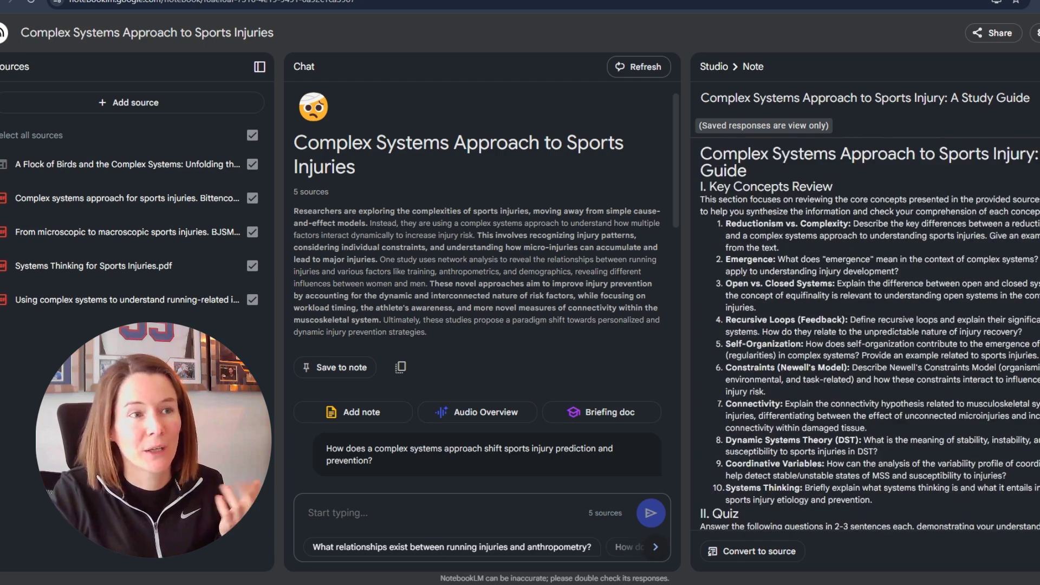
left_click(713, 71)
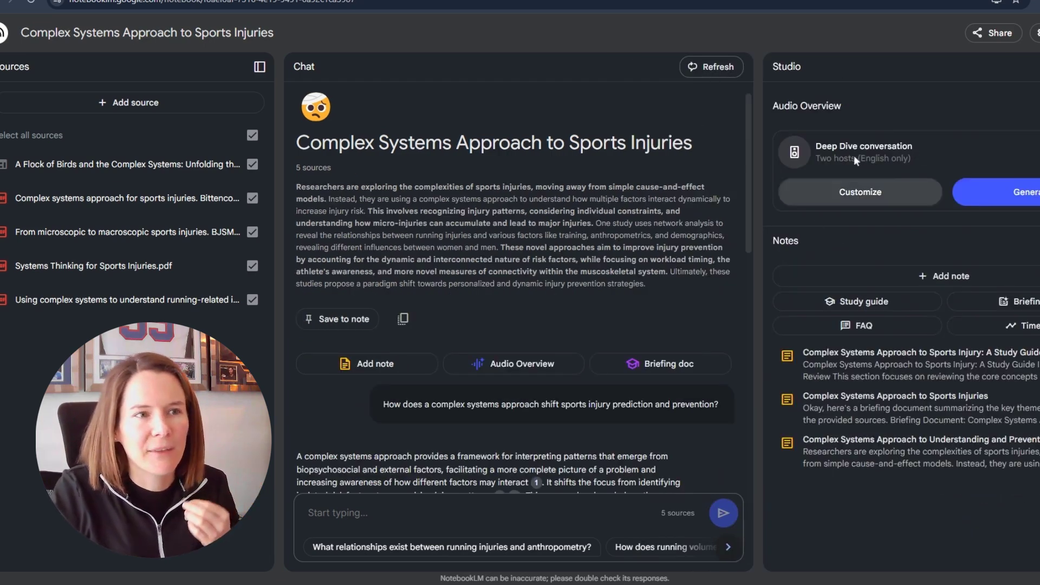